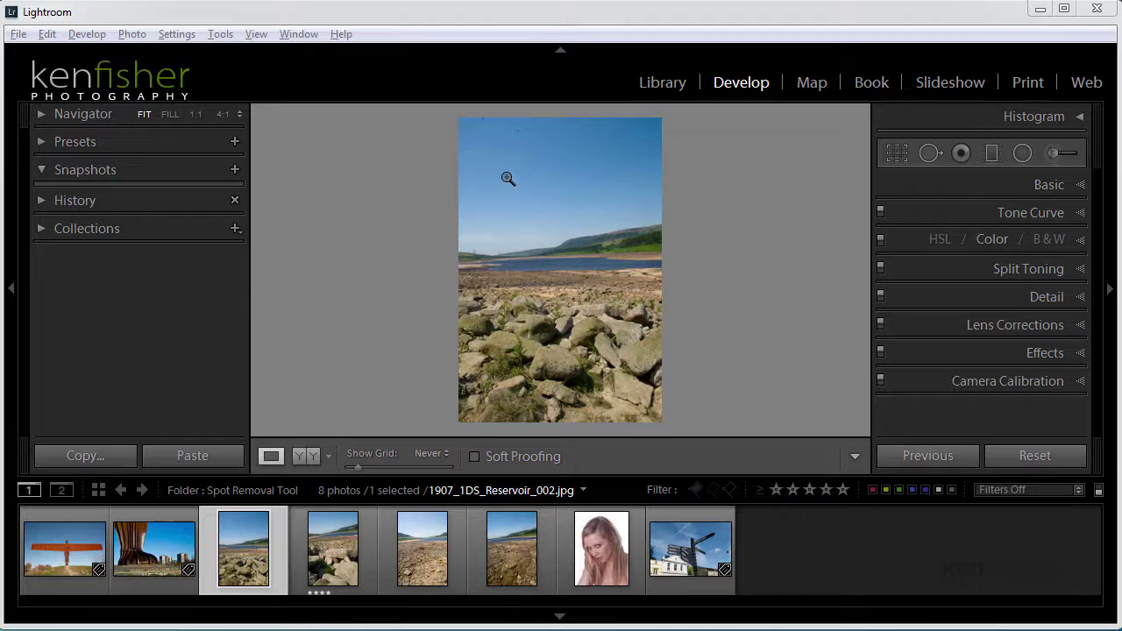
Step: Zoom the reservoir photo to 1:1 and pan up to the top edge of the sky
left_click(489, 143)
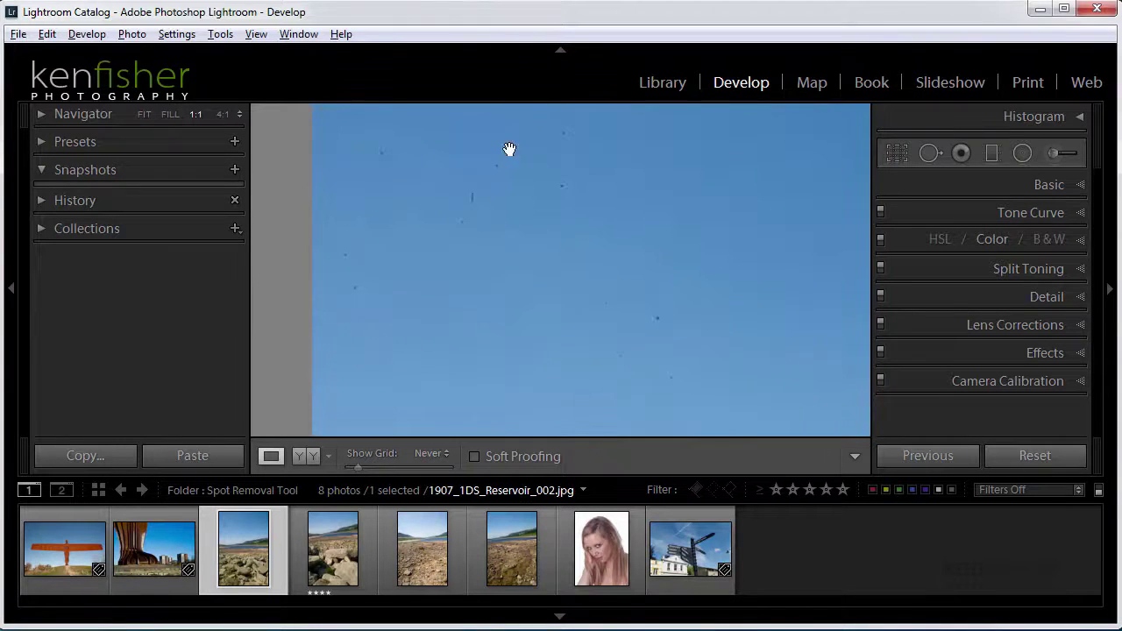
left_click_drag(556, 240, 529, 304)
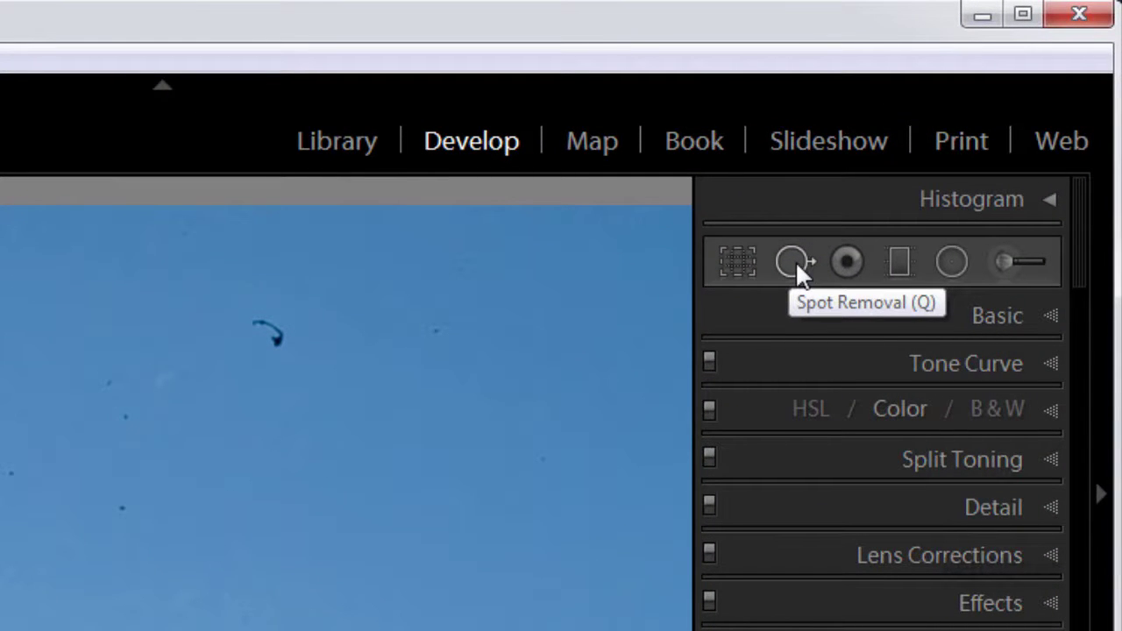
Step: Select the Spot Removal tool in Heal mode with a brush size of 76
left_click(795, 261)
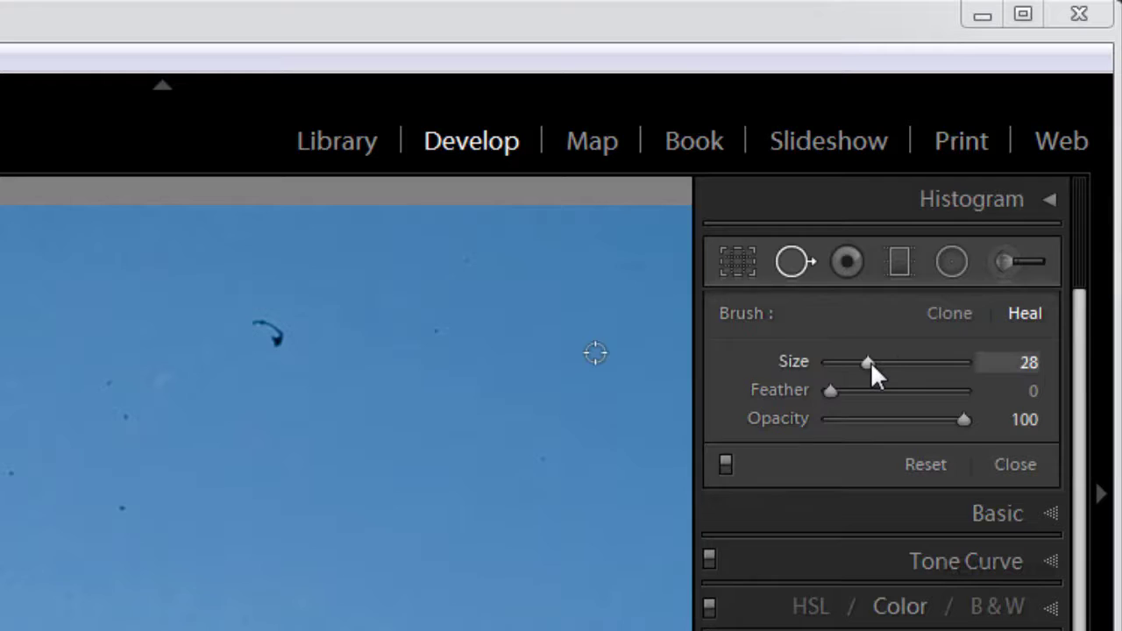
mouse_move(870, 362)
left_mouse_down()
mouse_move(860, 363)
mouse_move(951, 359)
mouse_move(922, 363)
left_mouse_up()
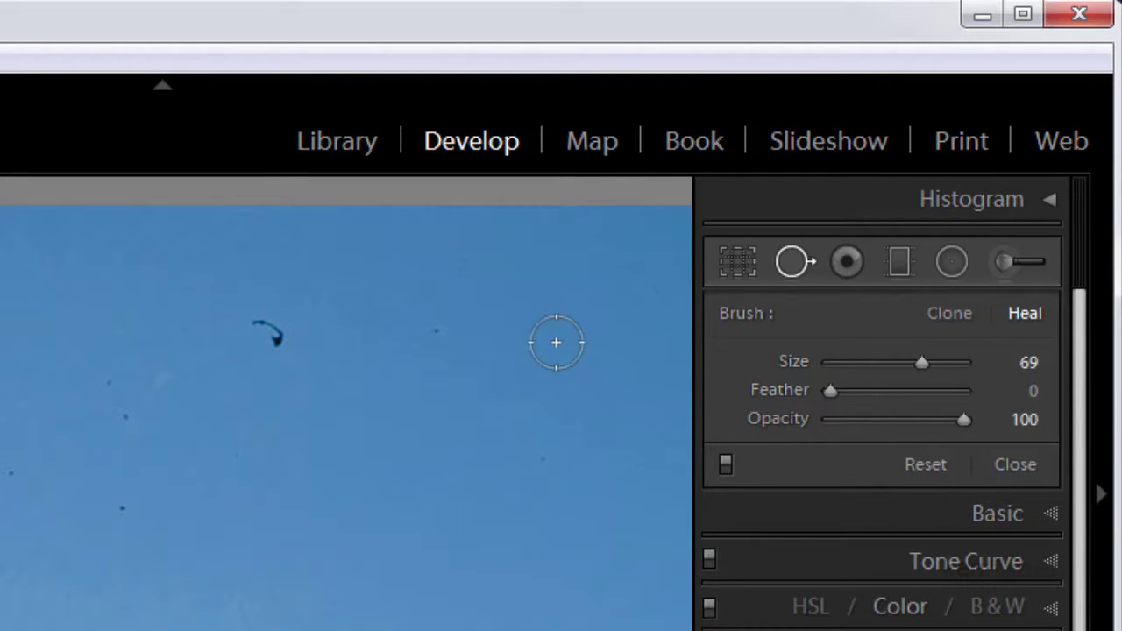
scroll(538, 352, "down", 6)
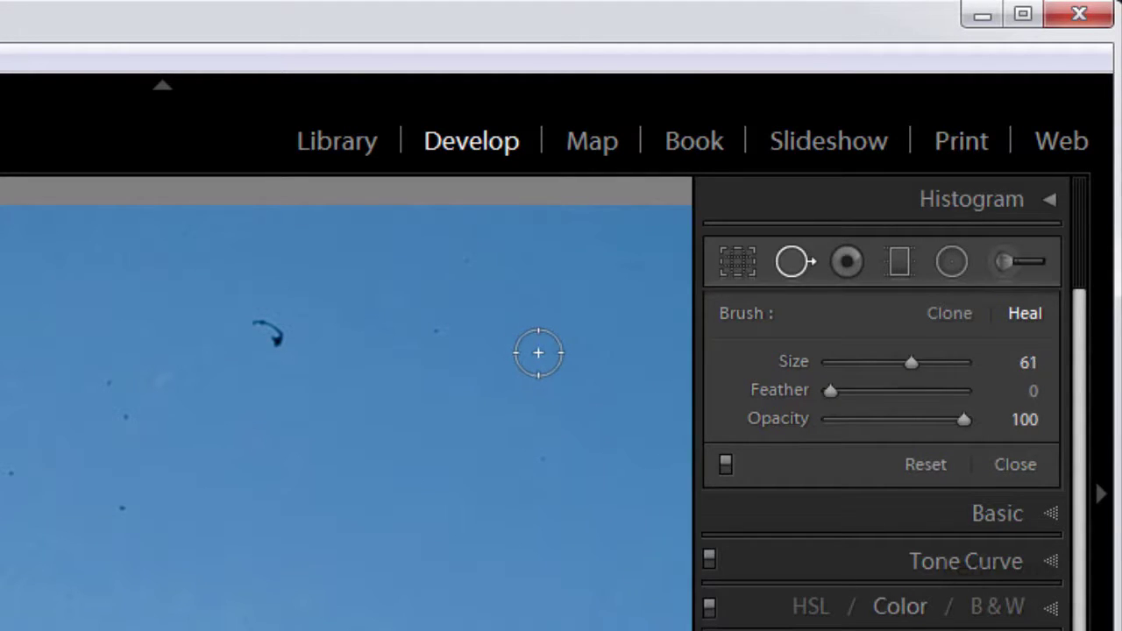
scroll(538, 353, "up", 3)
scroll(538, 352, "up", 5)
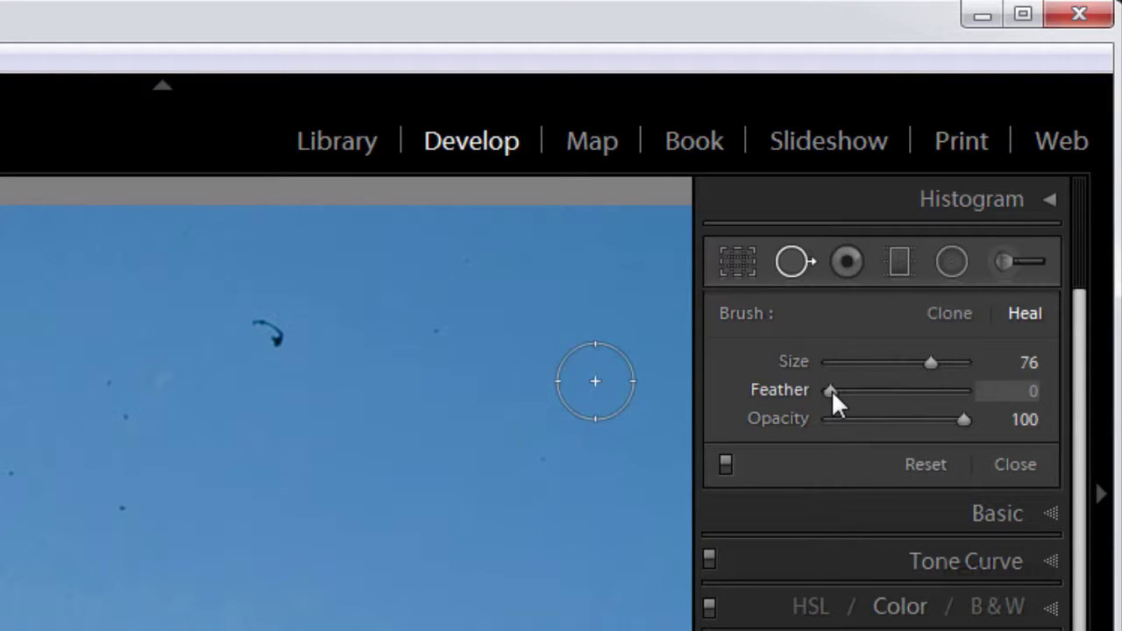
Step: Try Feather and Opacity, return Feather to 0 at Opacity 100, and reduce Size to 31
left_click_drag(833, 392, 934, 391)
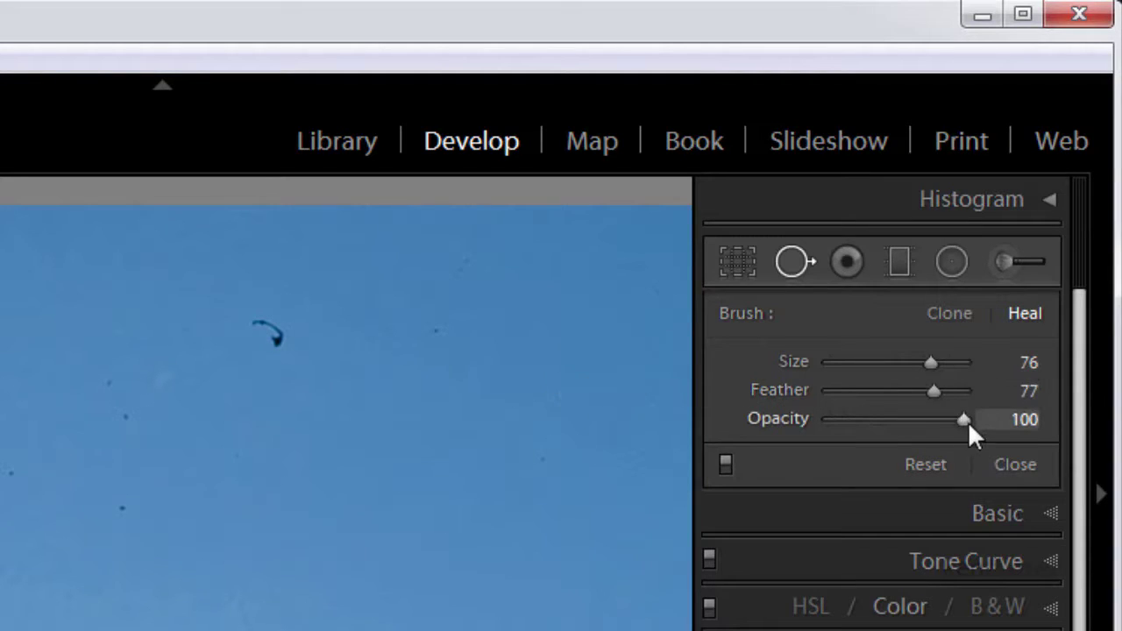
mouse_move(965, 420)
left_mouse_down()
mouse_move(831, 435)
mouse_move(829, 425)
mouse_move(973, 421)
left_mouse_up()
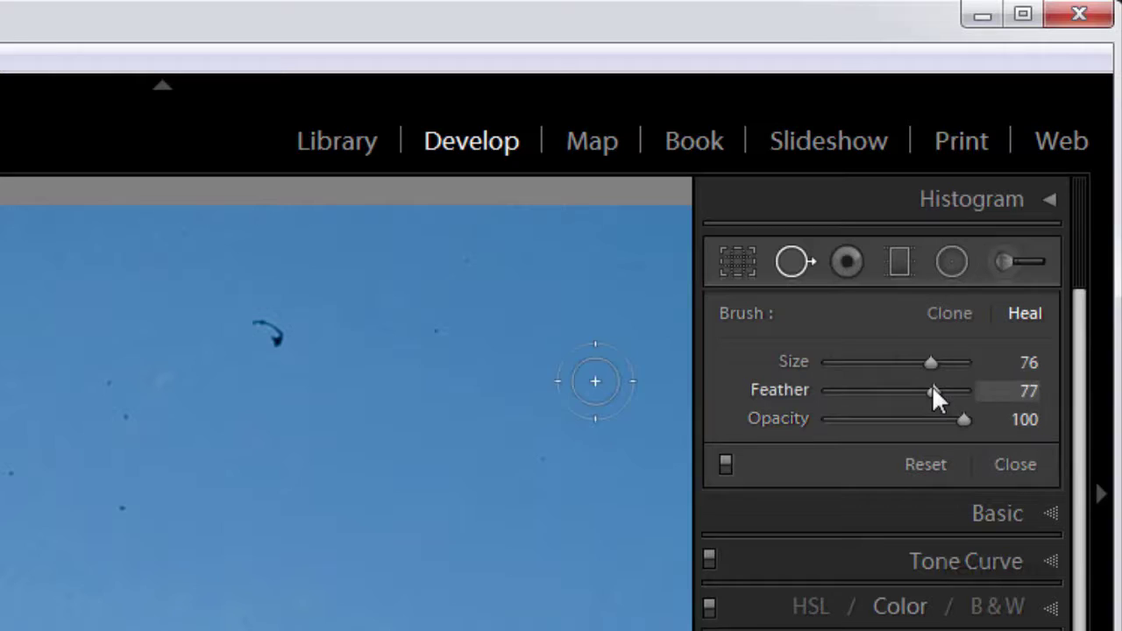
left_click_drag(937, 393, 822, 401)
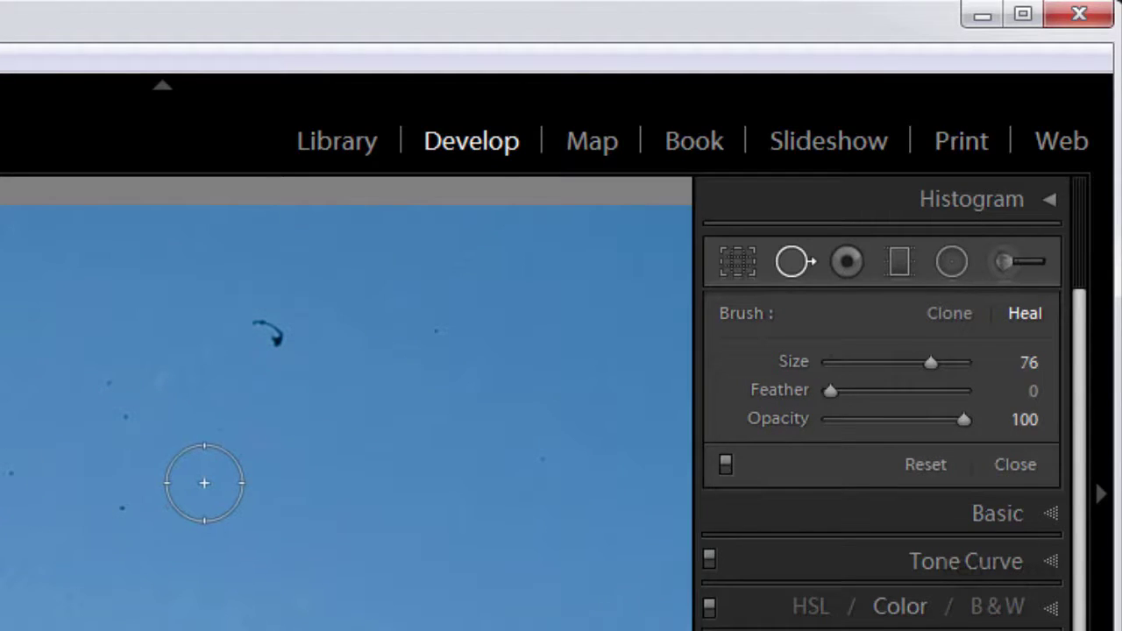
scroll(204, 483, "down", 1)
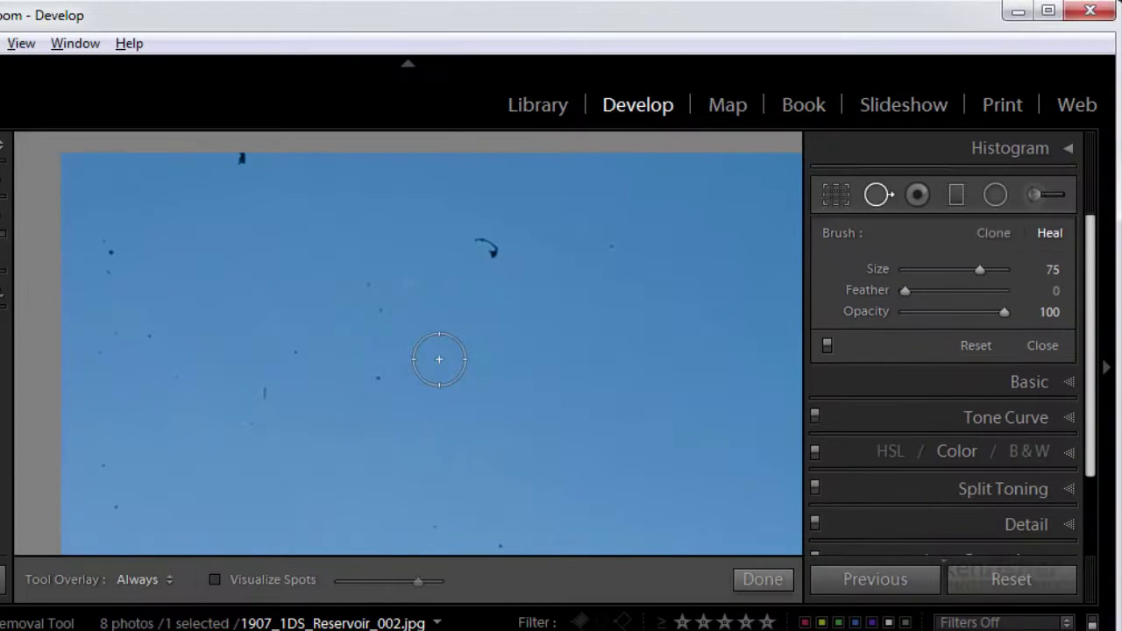
scroll(440, 359, "down", 6)
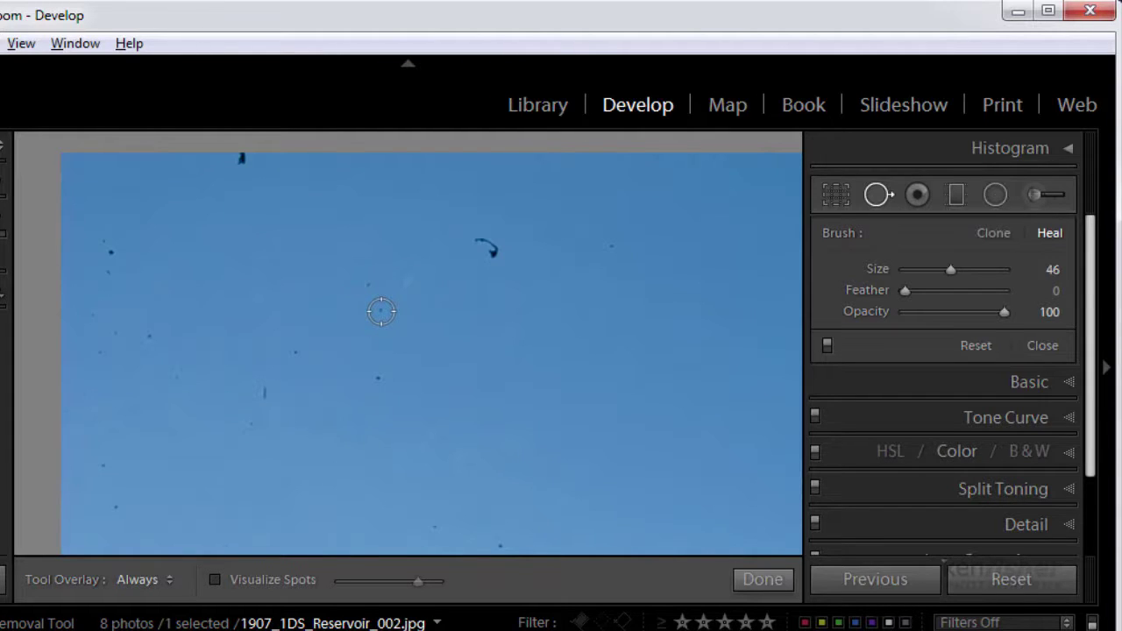
scroll(381, 311, "down", 3)
Step: Heal a sky dust speck, resize the spot to 34, and drag its source to clean sky
left_click(381, 311)
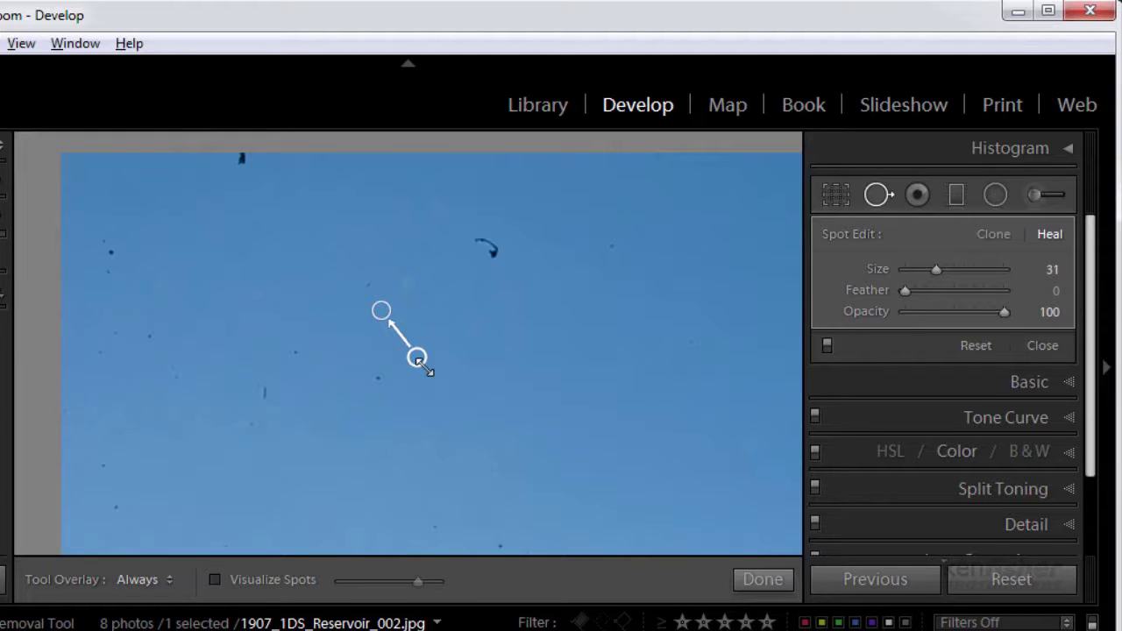
mouse_move(419, 361)
left_mouse_down()
mouse_move(438, 377)
mouse_move(424, 361)
left_mouse_up()
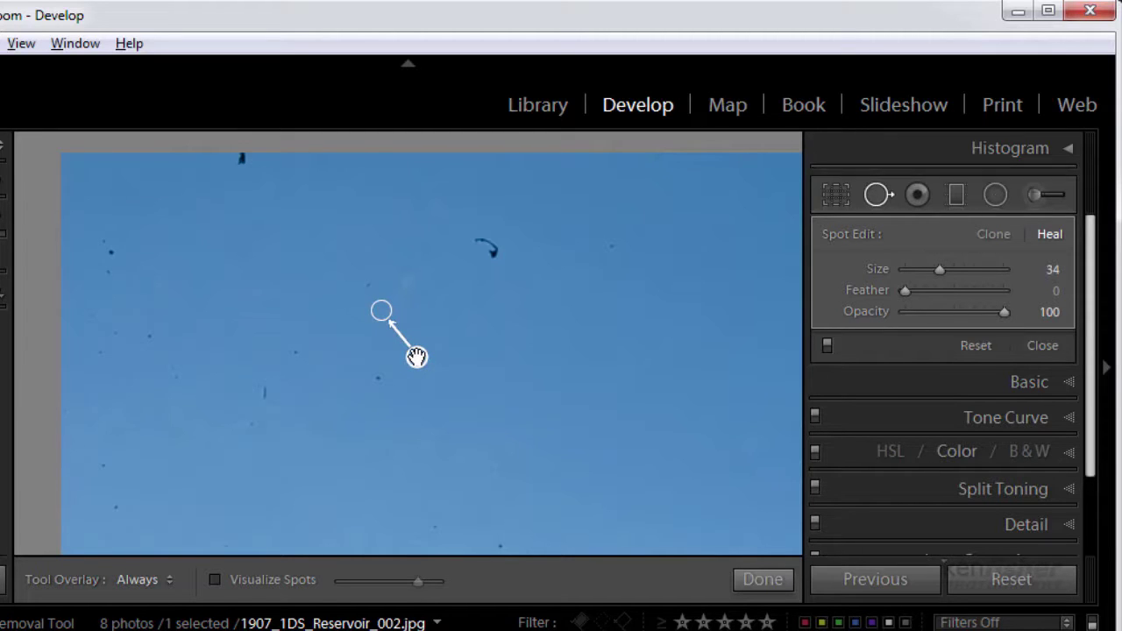
left_click_drag(416, 356, 429, 317)
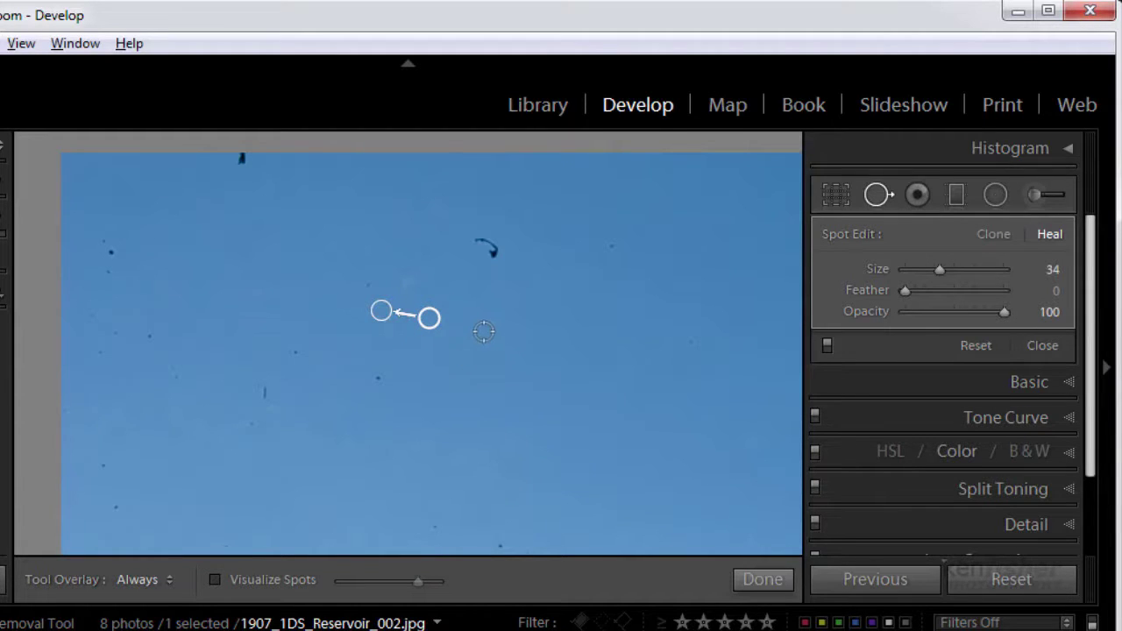
left_click_drag(431, 319, 495, 258)
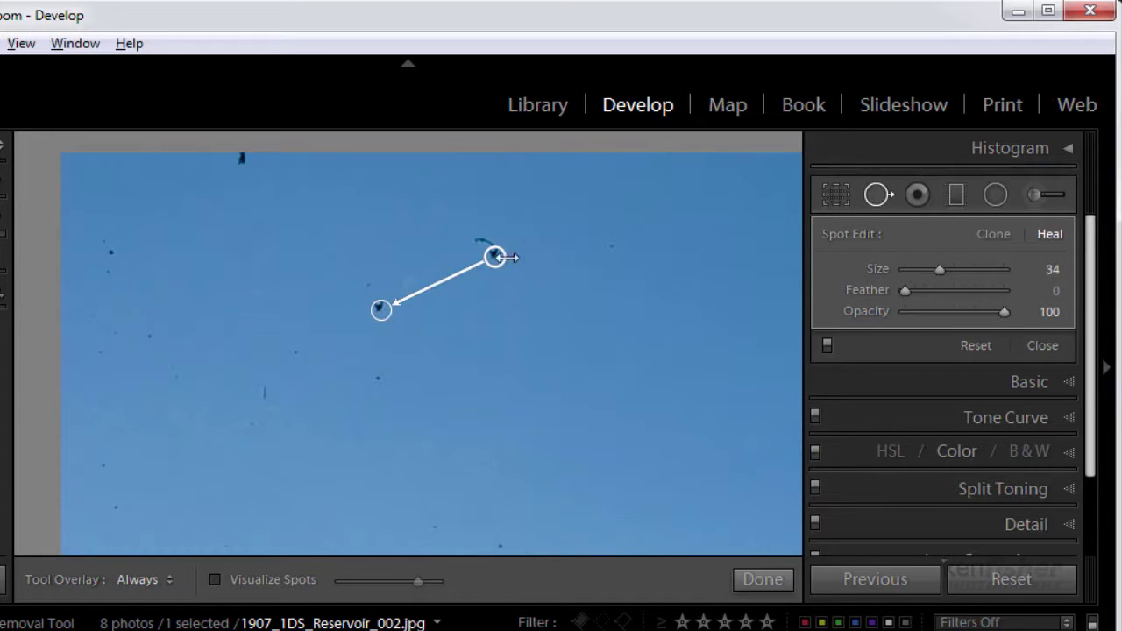
left_click_drag(494, 257, 400, 333)
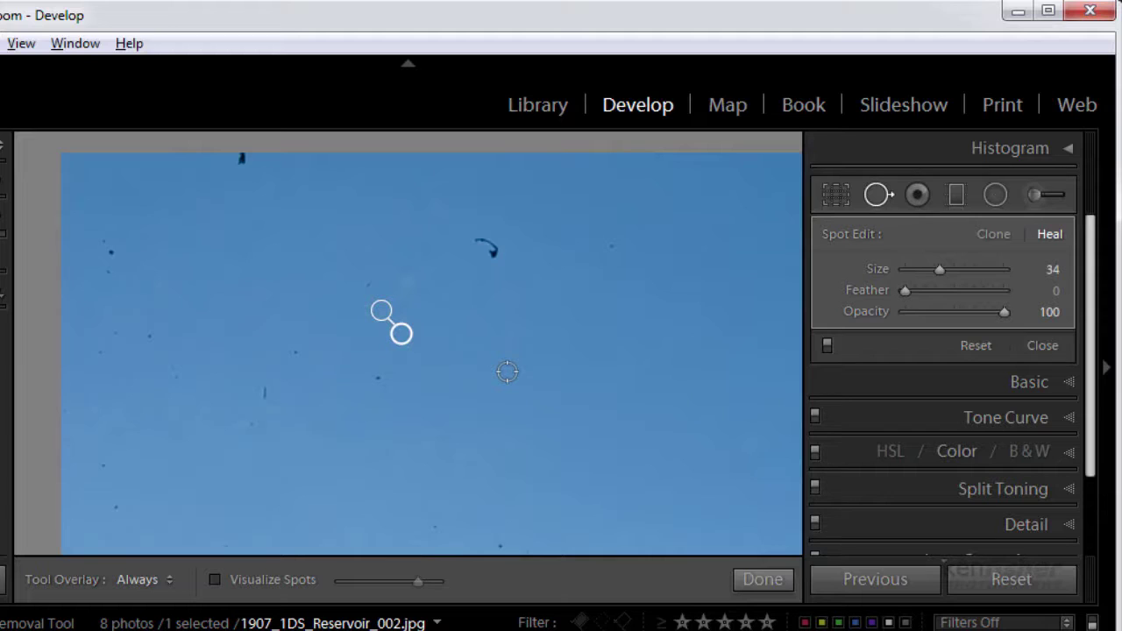
Step: Cycle through several new source areas for the repair with the / key
key("slash")
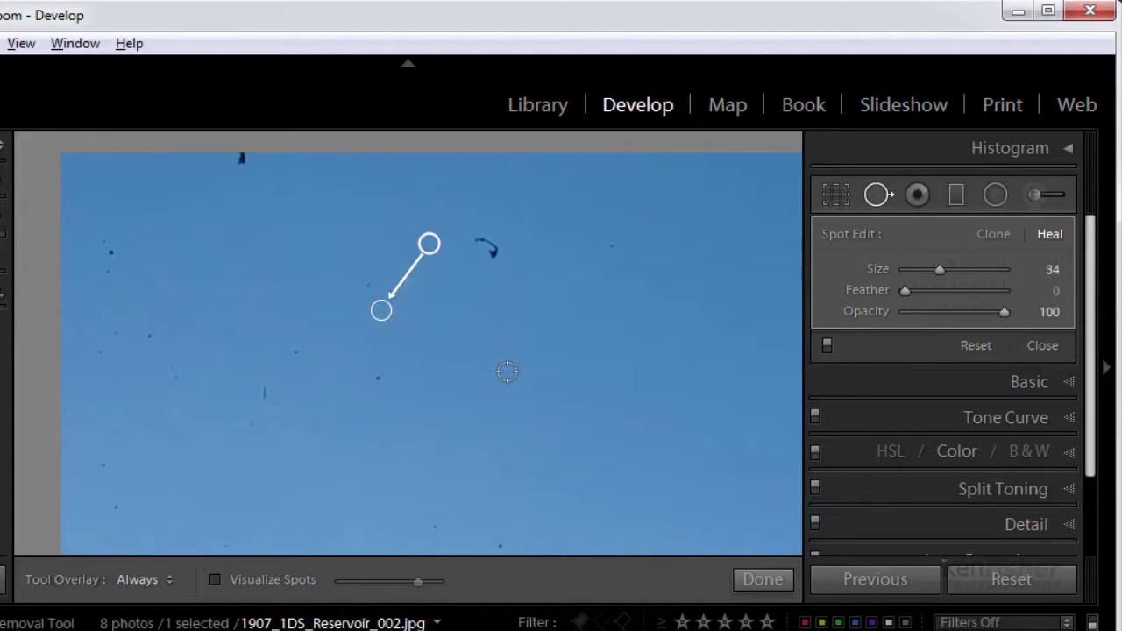
key("slash")
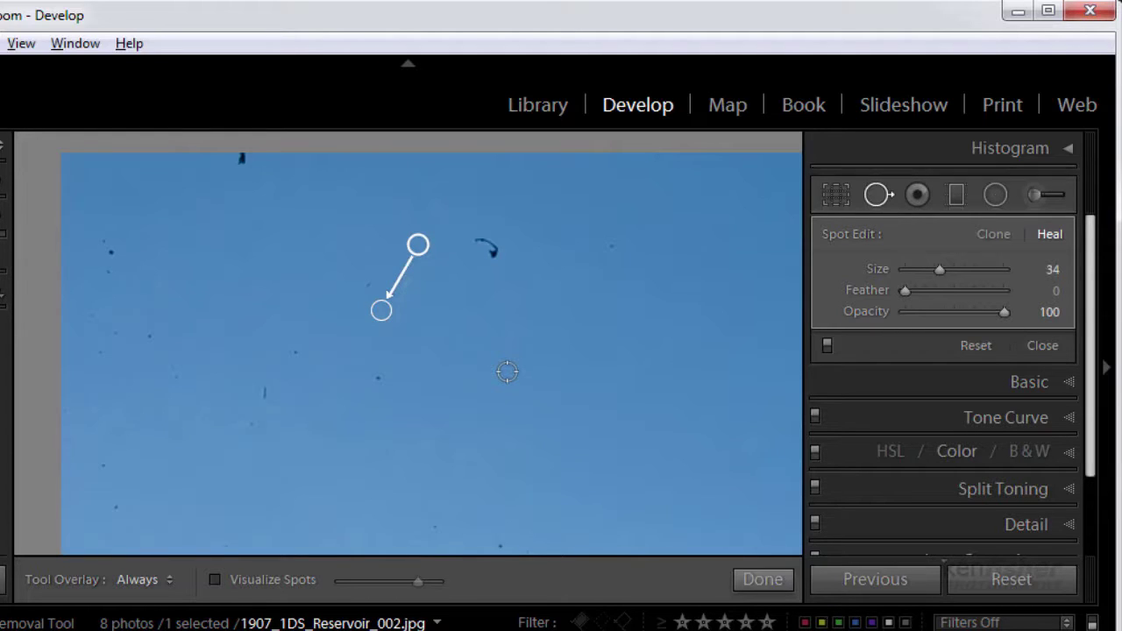
key("slash")
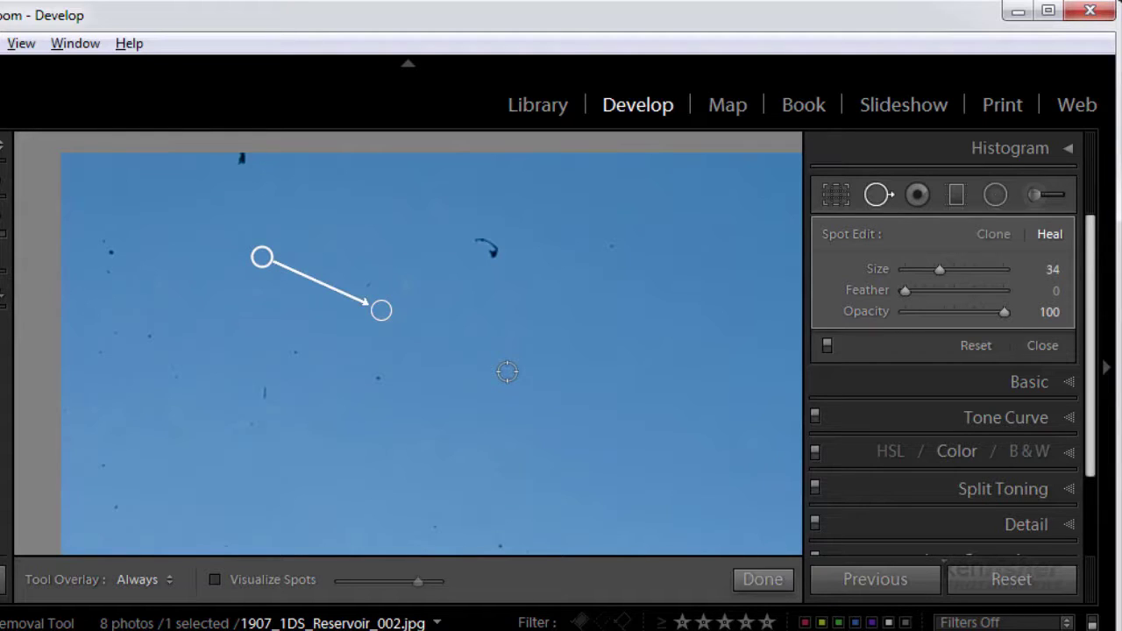
key("slash")
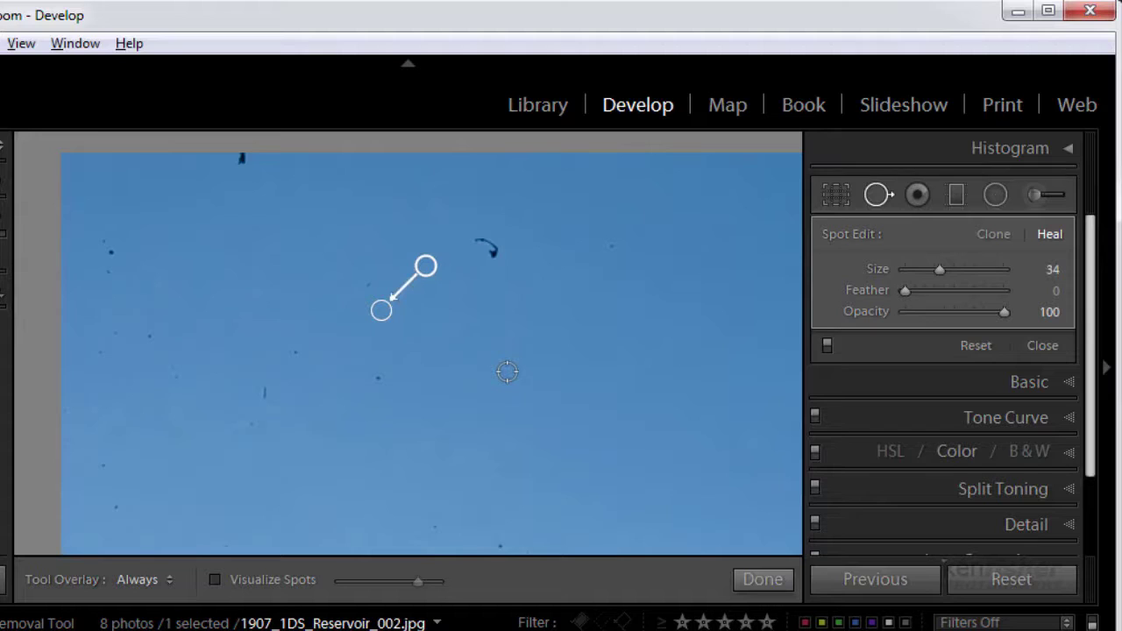
key("slash")
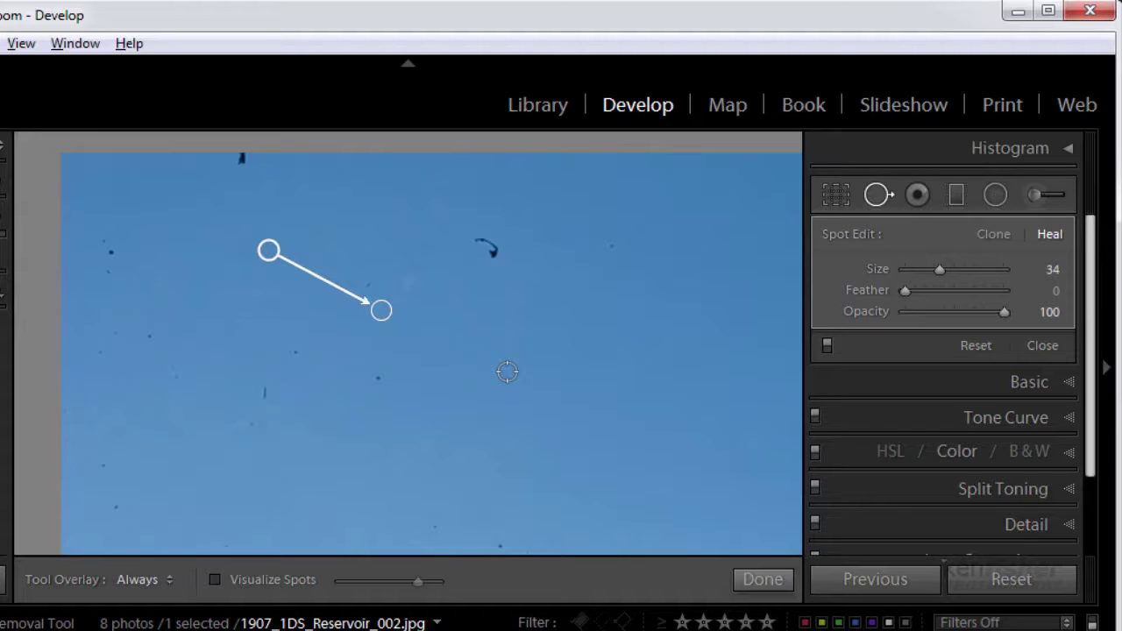
key("slash")
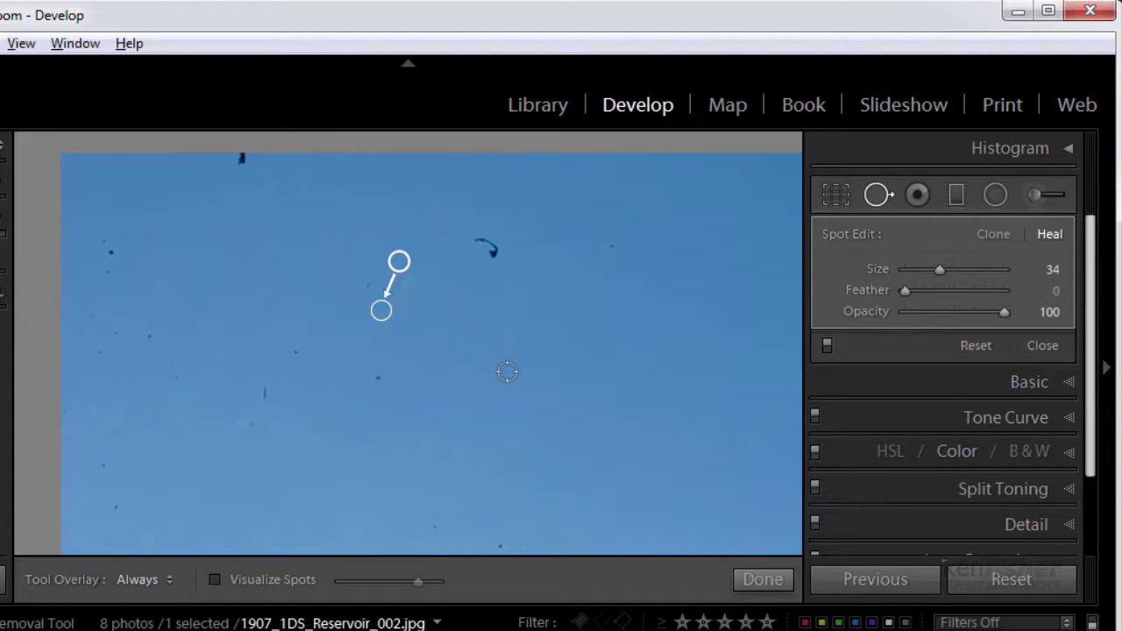
Step: Heal specks in the middle and upper-left sky, moving one repair's source closer
left_click(381, 375)
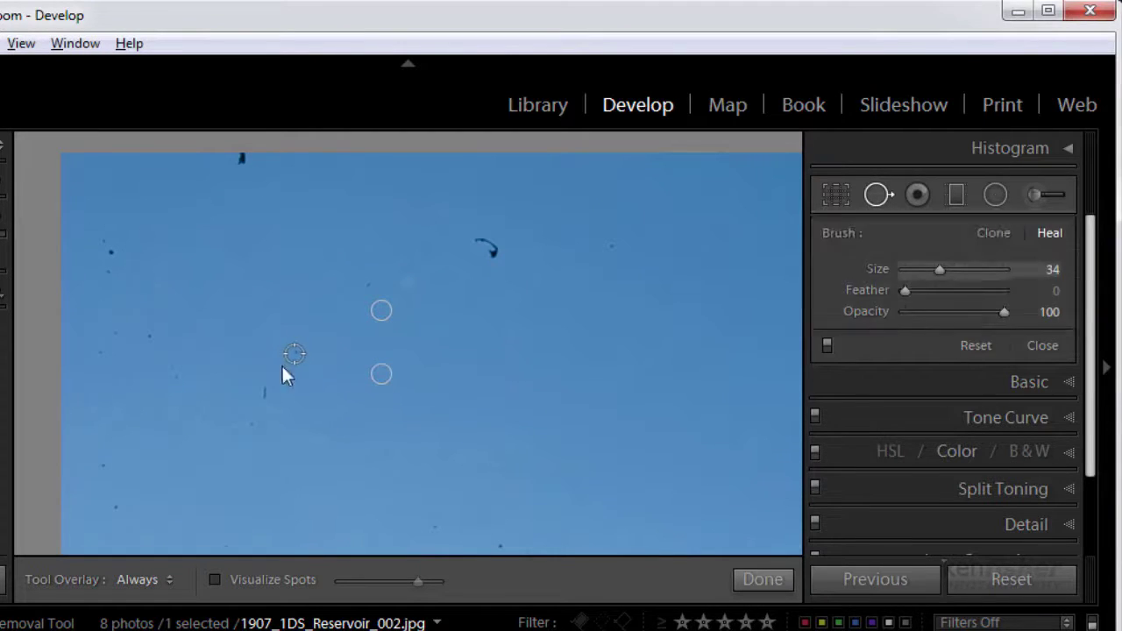
left_click(263, 395)
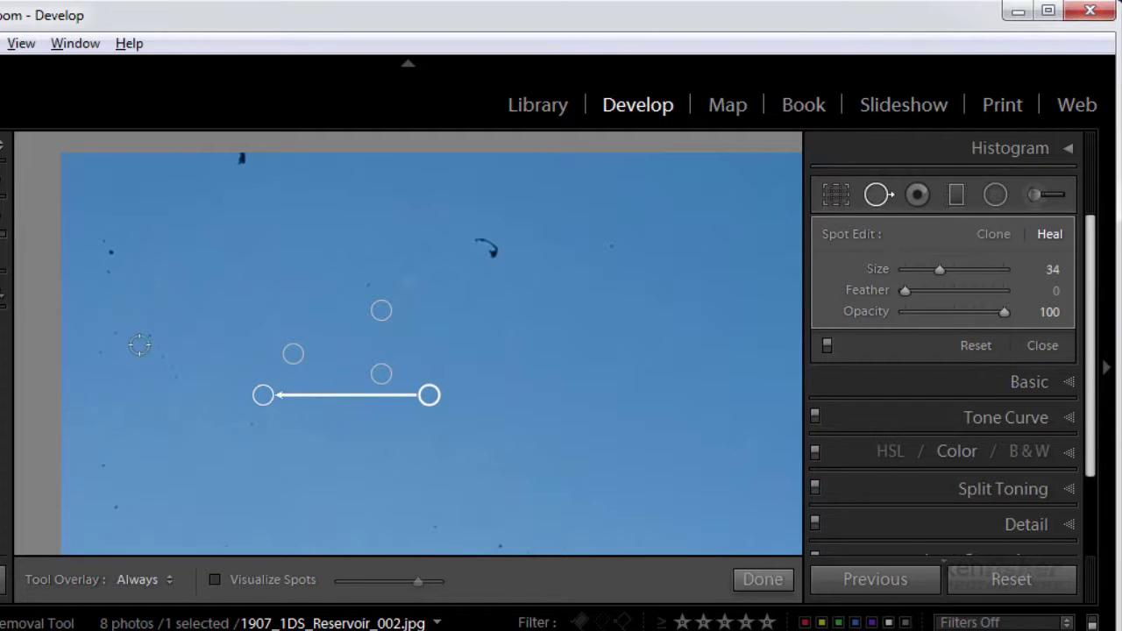
left_click_drag(429, 394, 317, 395)
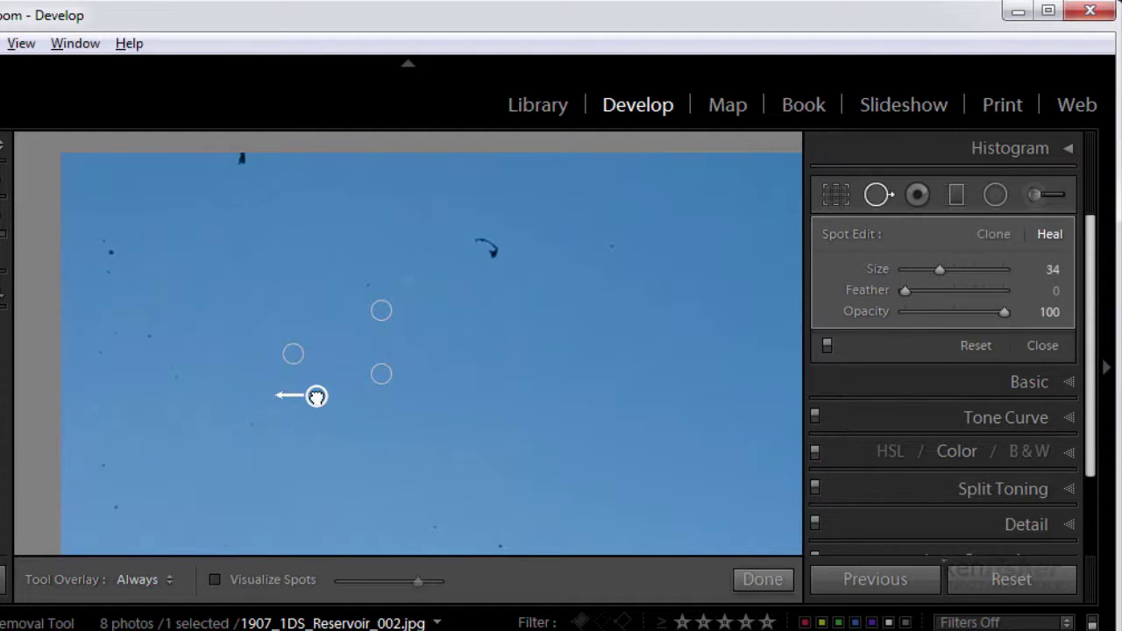
left_click(175, 374)
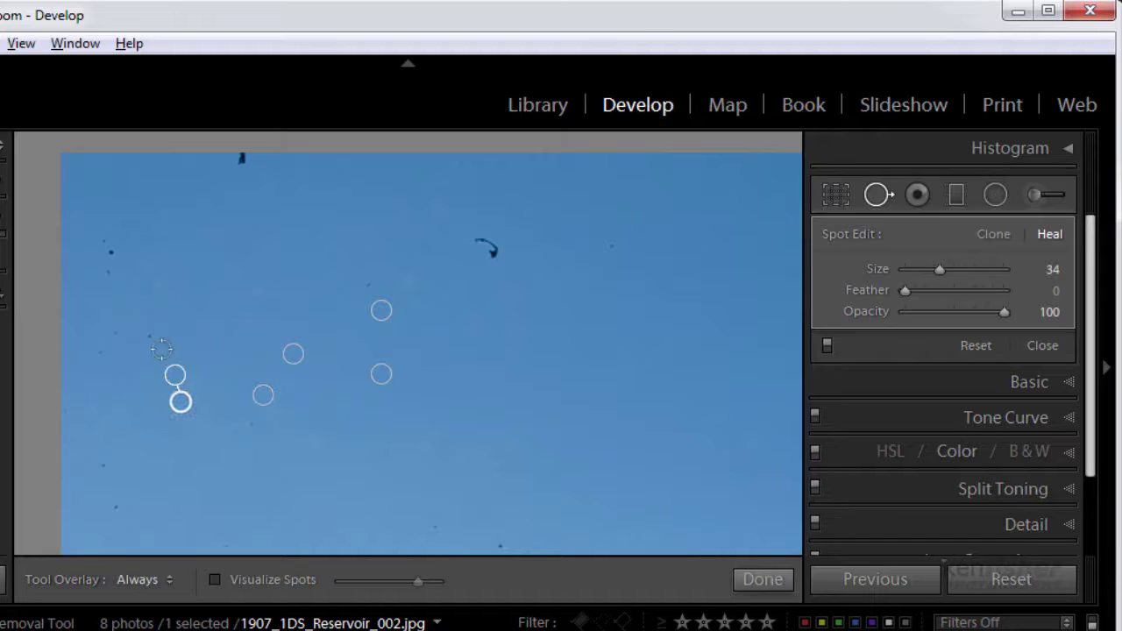
left_click(153, 339)
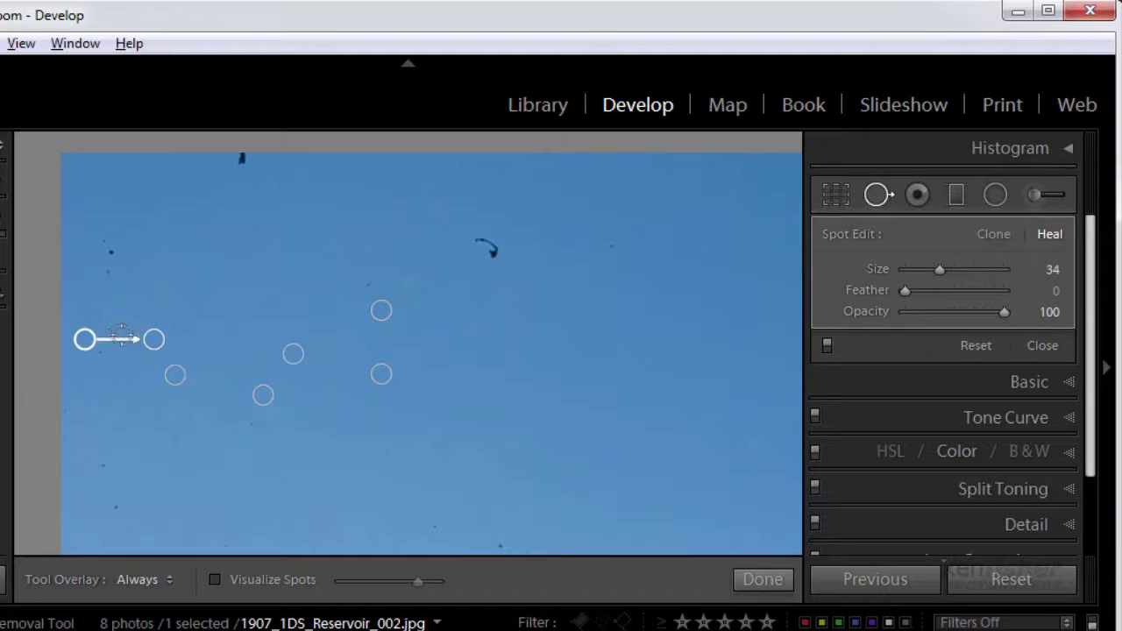
left_click(110, 250)
left_click(106, 269)
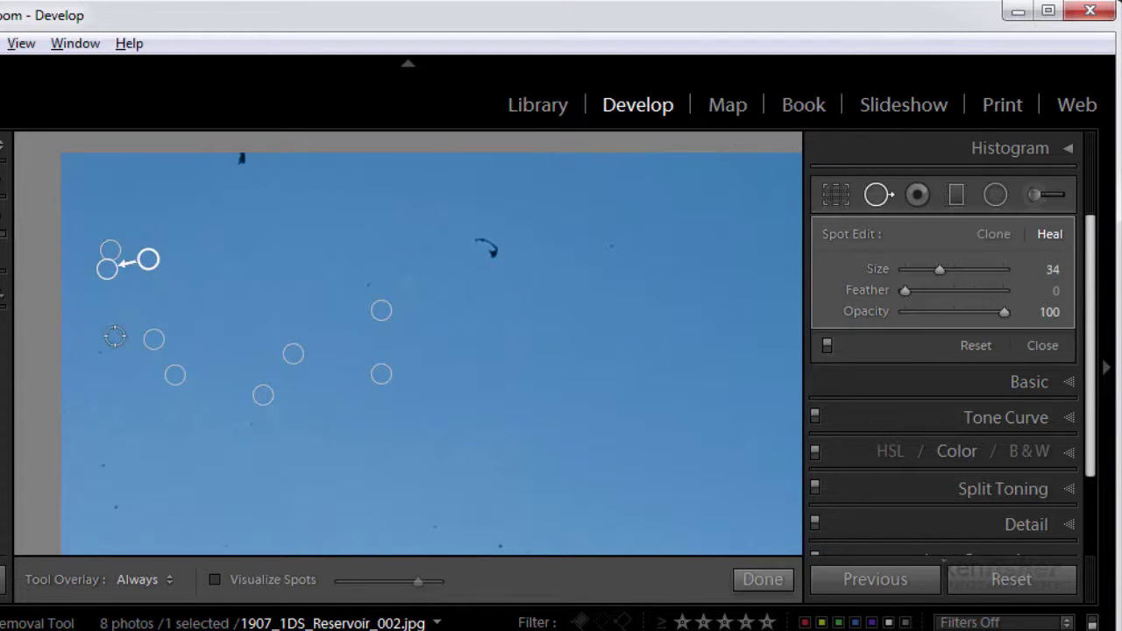
Step: Heal the remaining specks along the left edge, lower left, bottom, middle and right of the sky
left_click(115, 337)
left_click(79, 333)
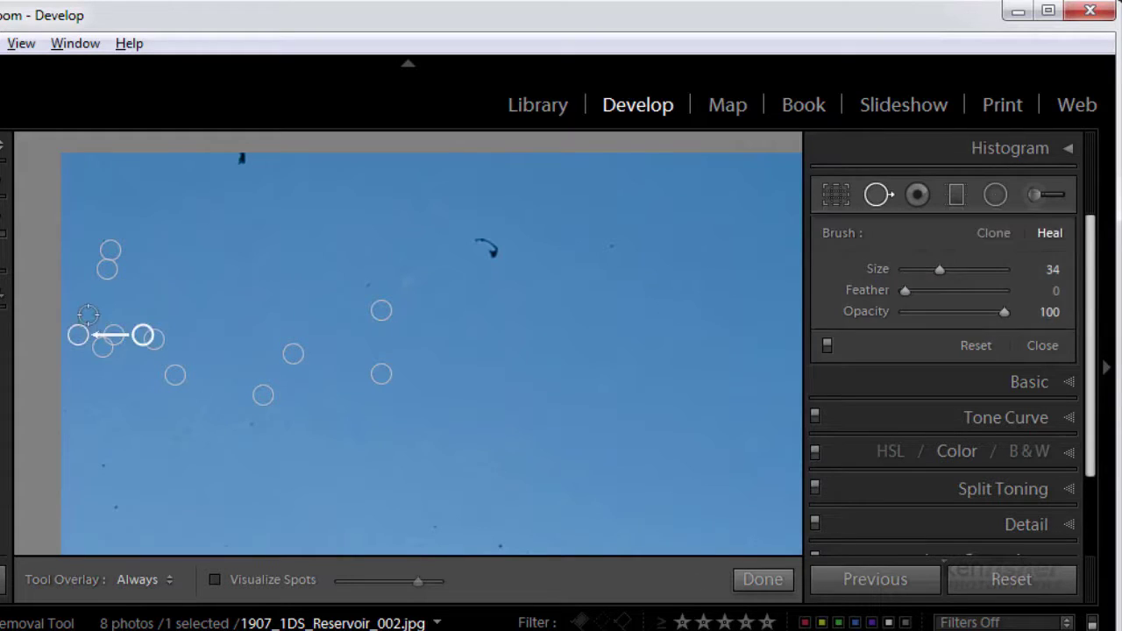
left_click(87, 314)
left_click(71, 414)
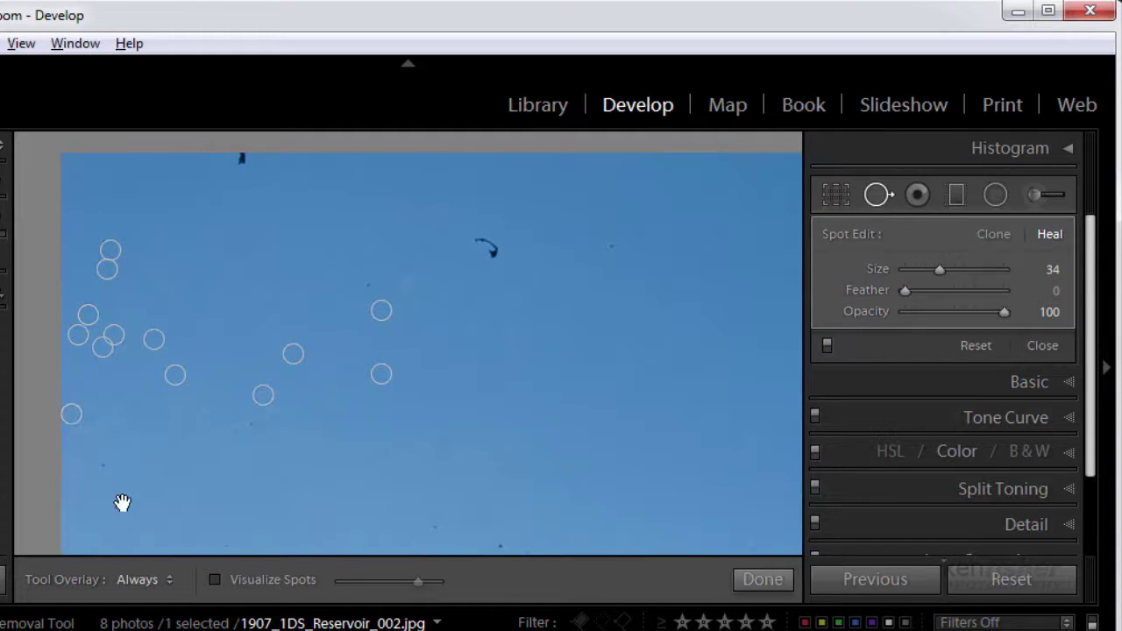
left_click(104, 466)
left_click(120, 508)
left_click(498, 543)
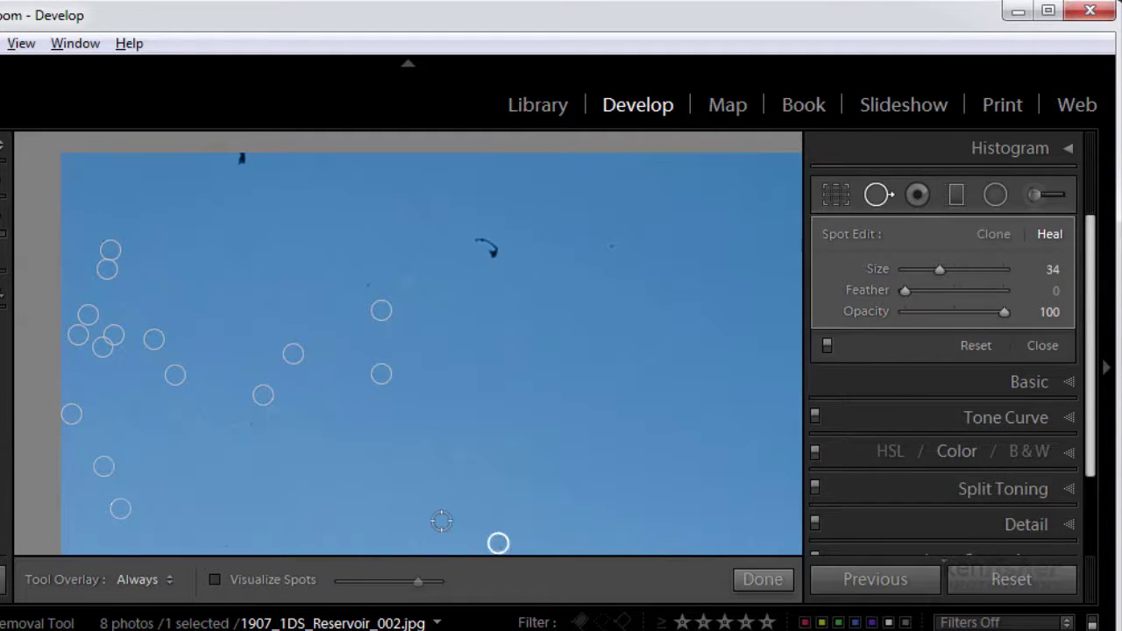
left_click(448, 505)
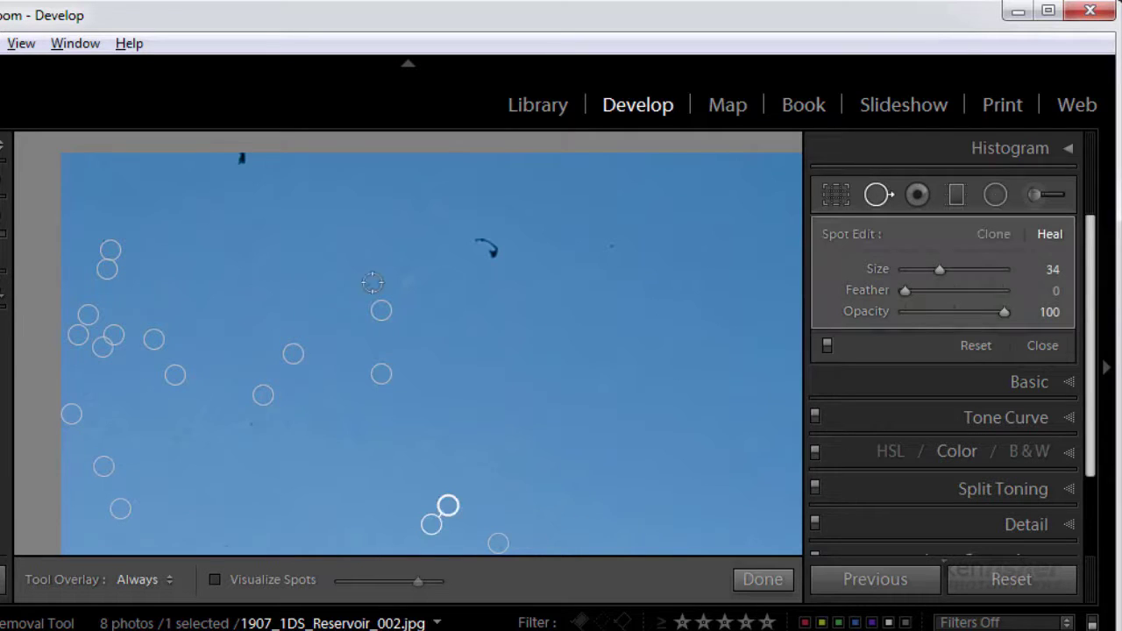
left_click(373, 283)
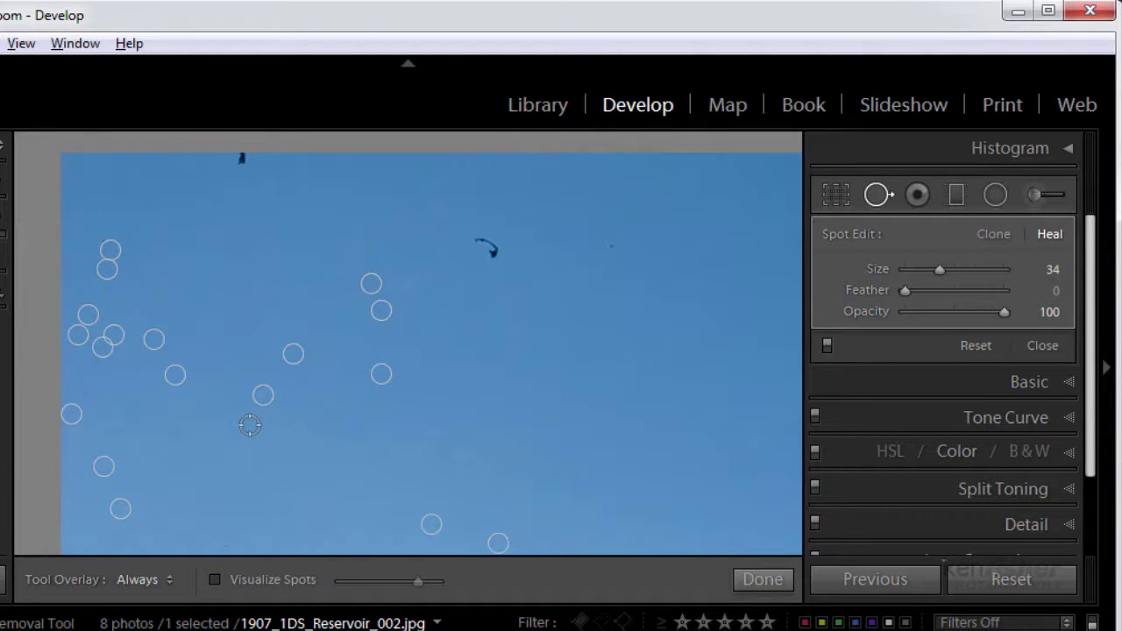
left_click(249, 426)
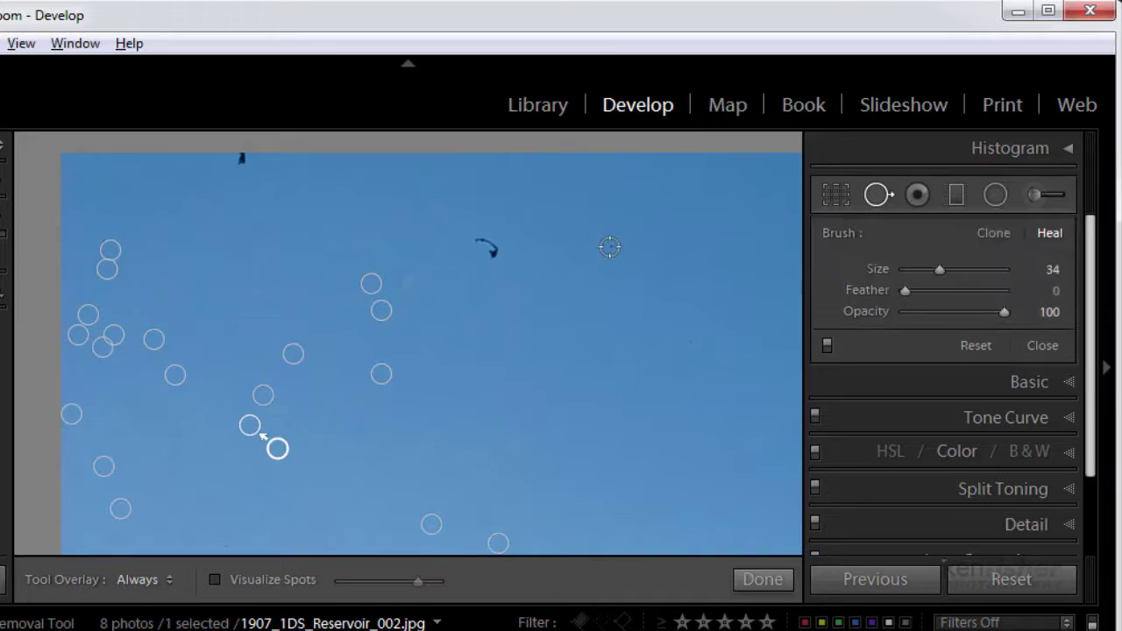
left_click(610, 247)
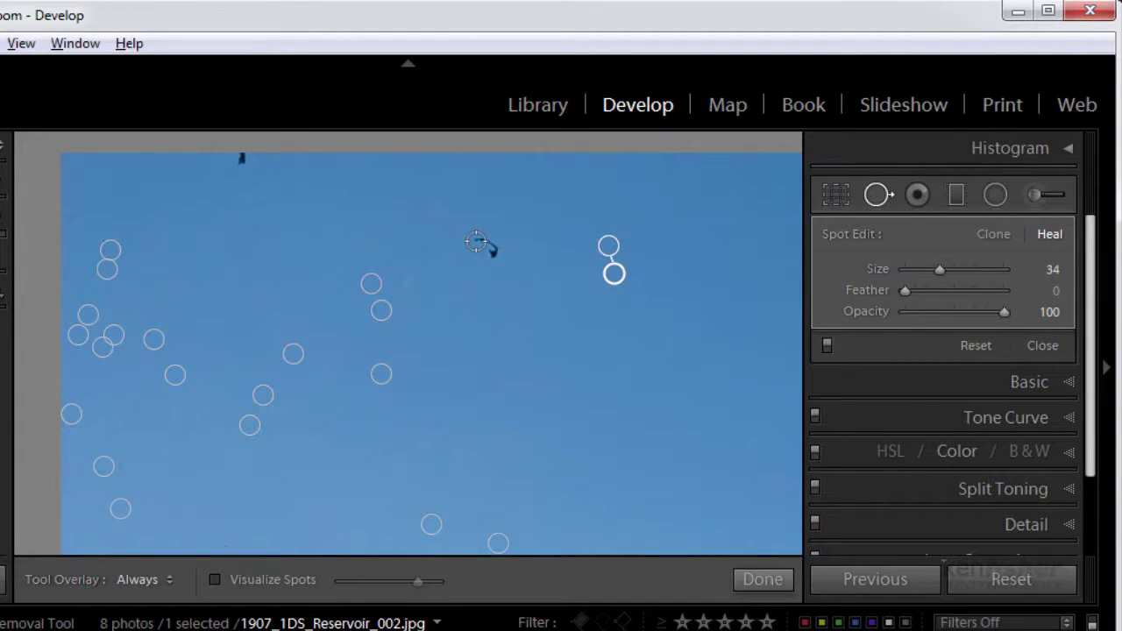
Step: Paint a heal over the bird with its source beside it, then heal the bird at the top edge
mouse_move(479, 242)
left_mouse_down()
mouse_move(496, 251)
mouse_move(498, 292)
mouse_move(555, 300)
mouse_move(570, 290)
left_mouse_up()
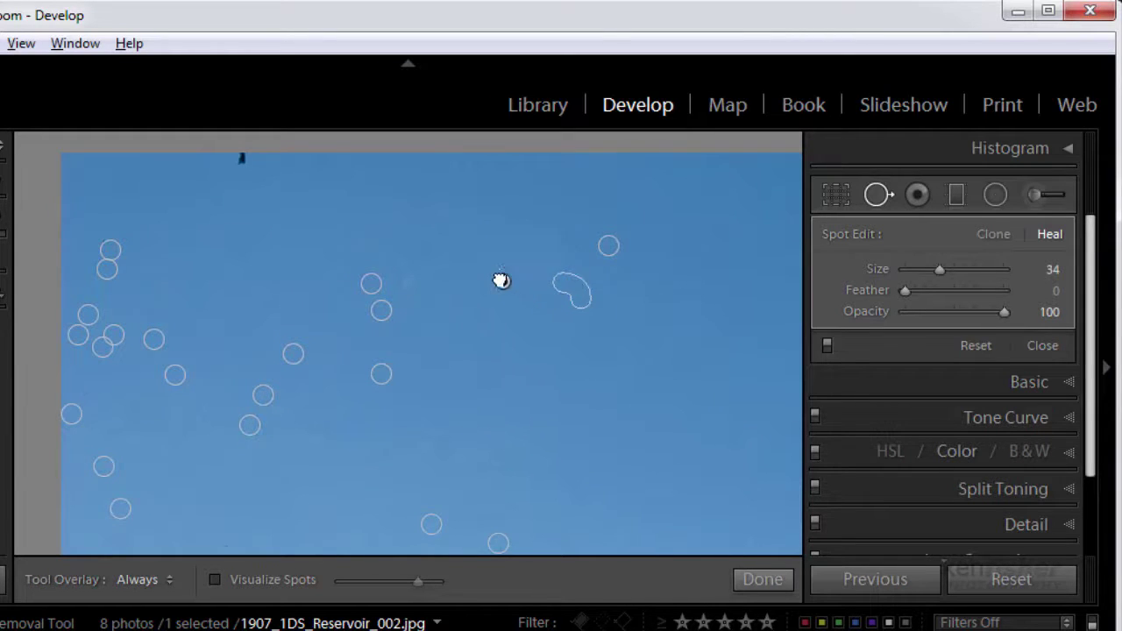
left_click_drag(500, 280, 484, 270)
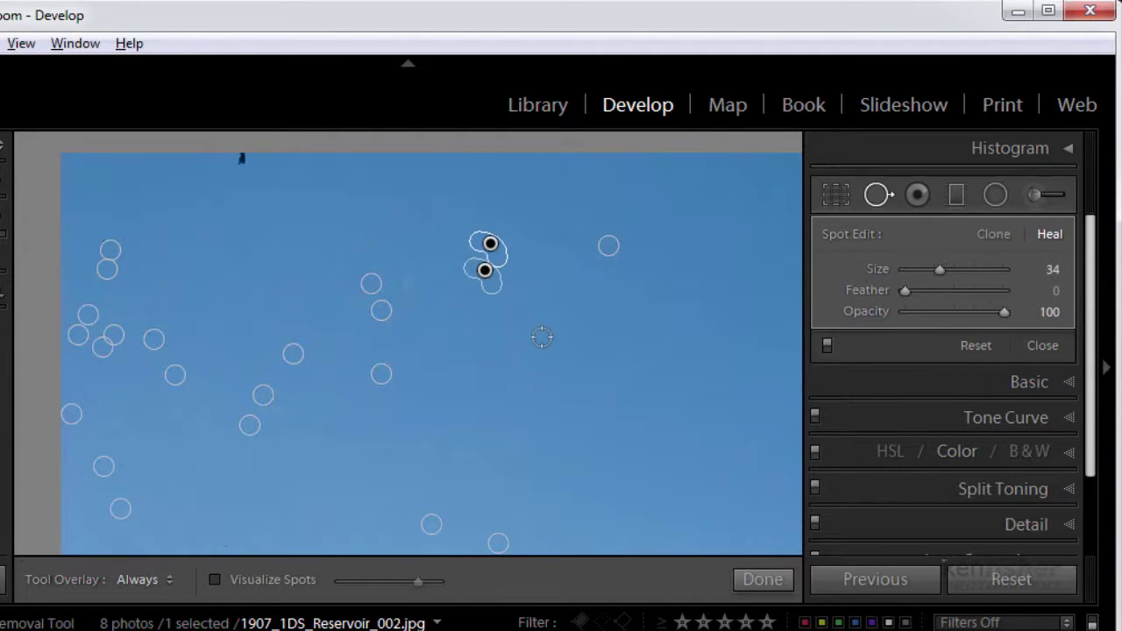
left_click(241, 163)
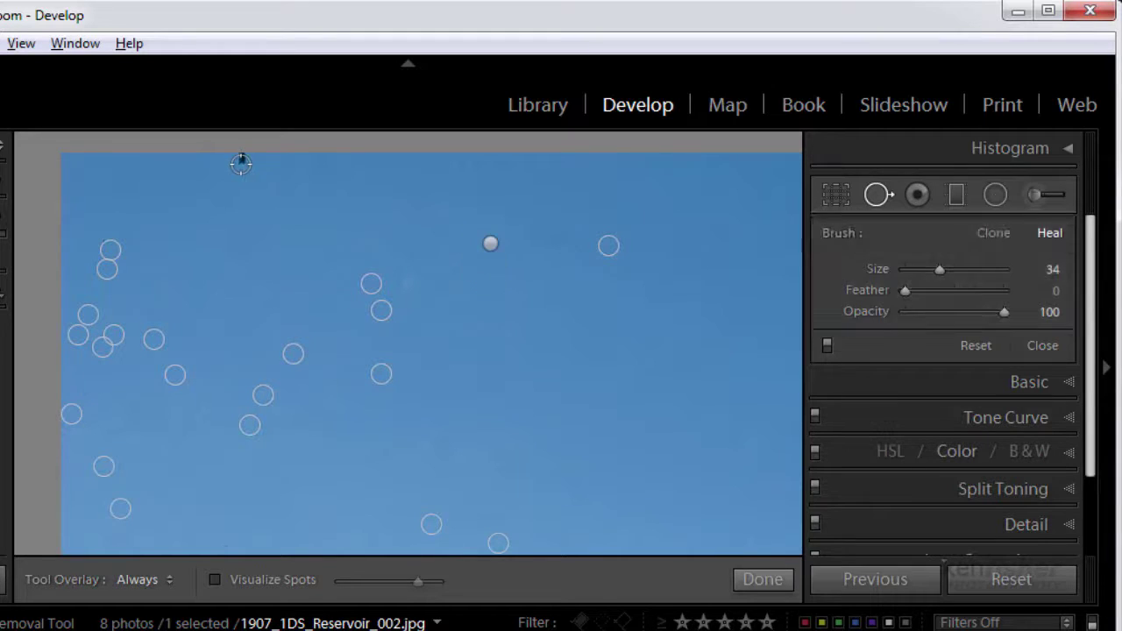
left_click(241, 163)
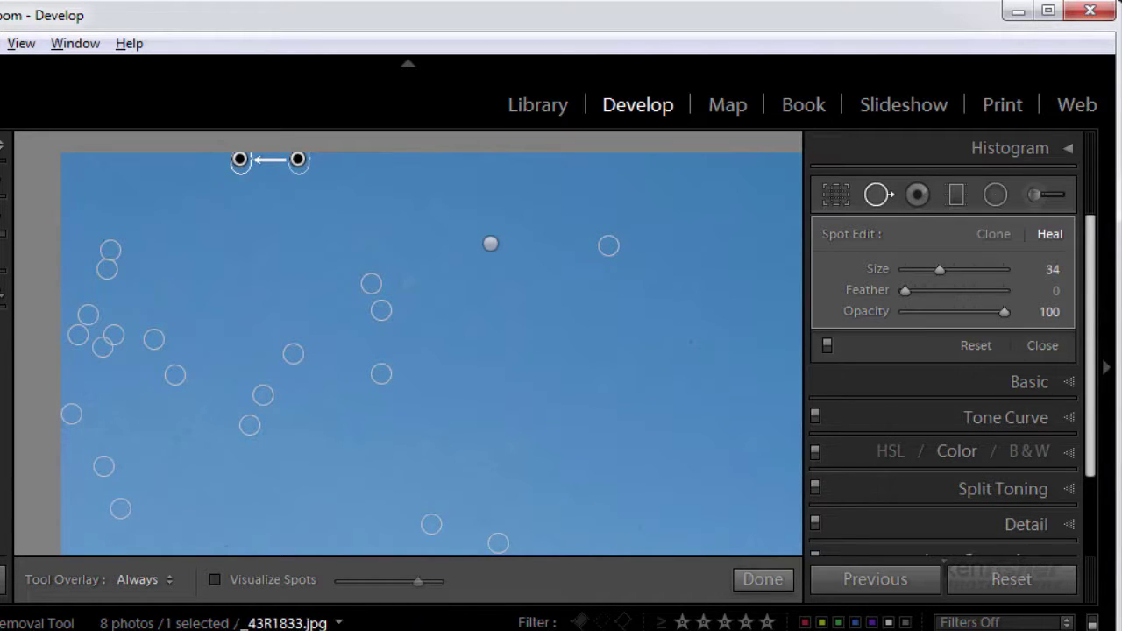
Step: Go to the signpost photo _43R1833.jpg and raise the heal brush size to 77
key("Right")
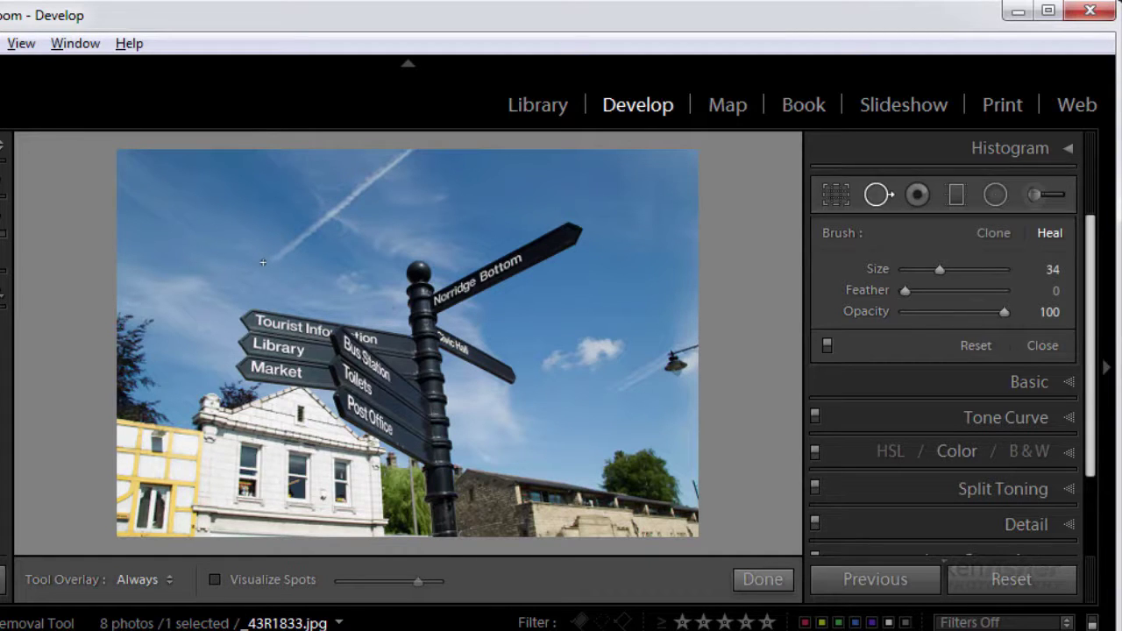
scroll(263, 262, "up", 10)
Step: Heal the long contrail in a straight line to the top, then paint out the right-edge object
left_click(274, 261)
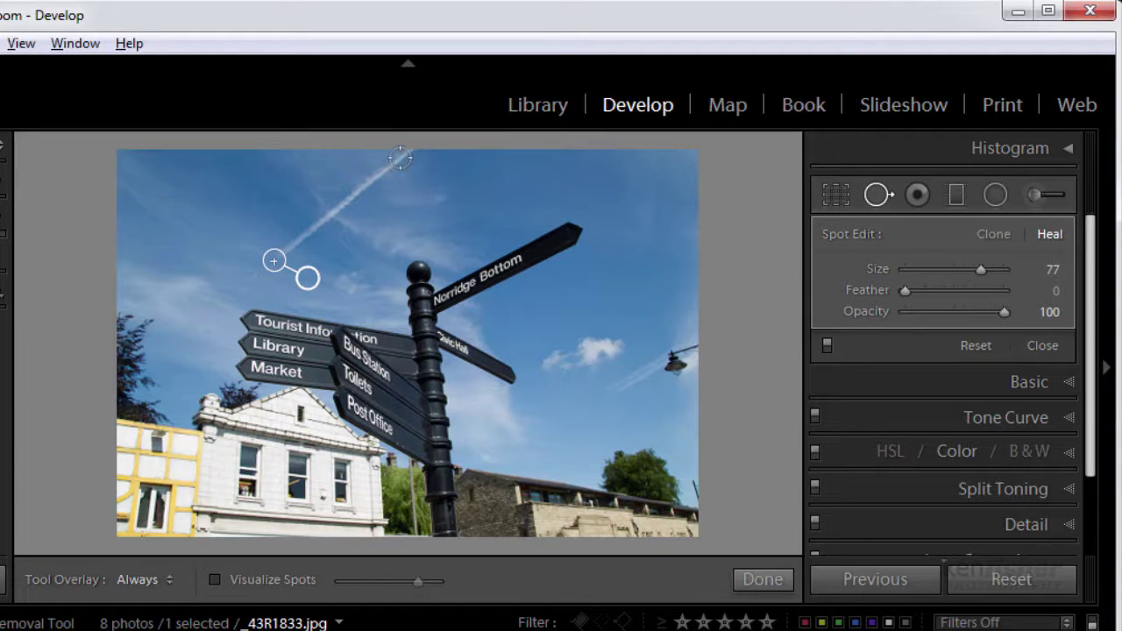
key("shift")
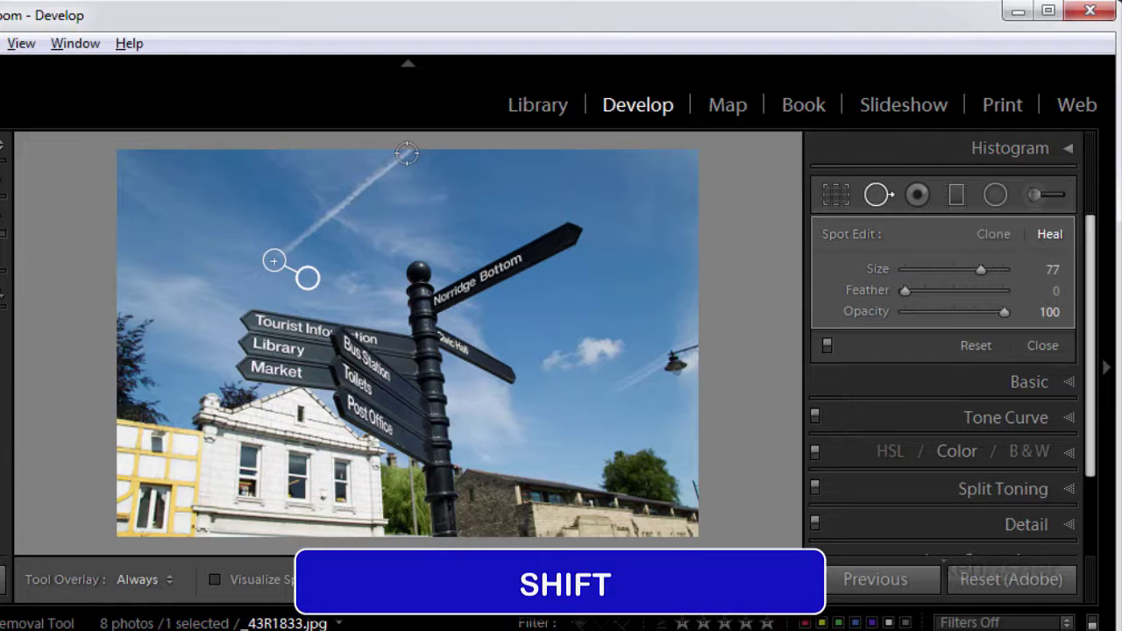
left_click(407, 153, "shift")
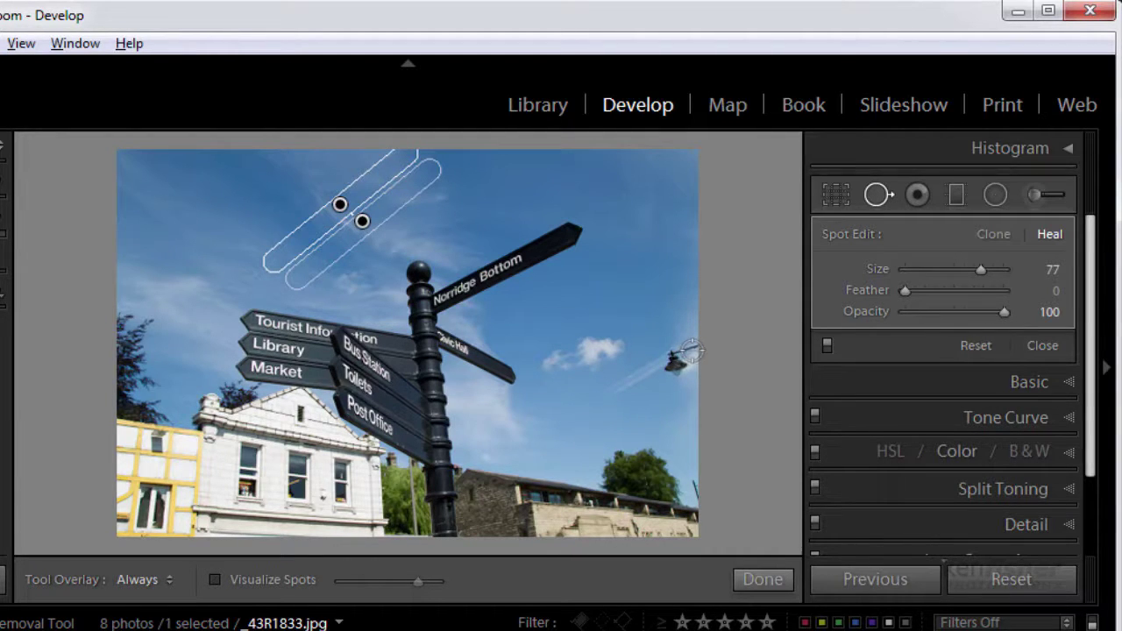
mouse_move(690, 350)
left_mouse_down()
mouse_move(671, 359)
mouse_move(689, 363)
left_mouse_up()
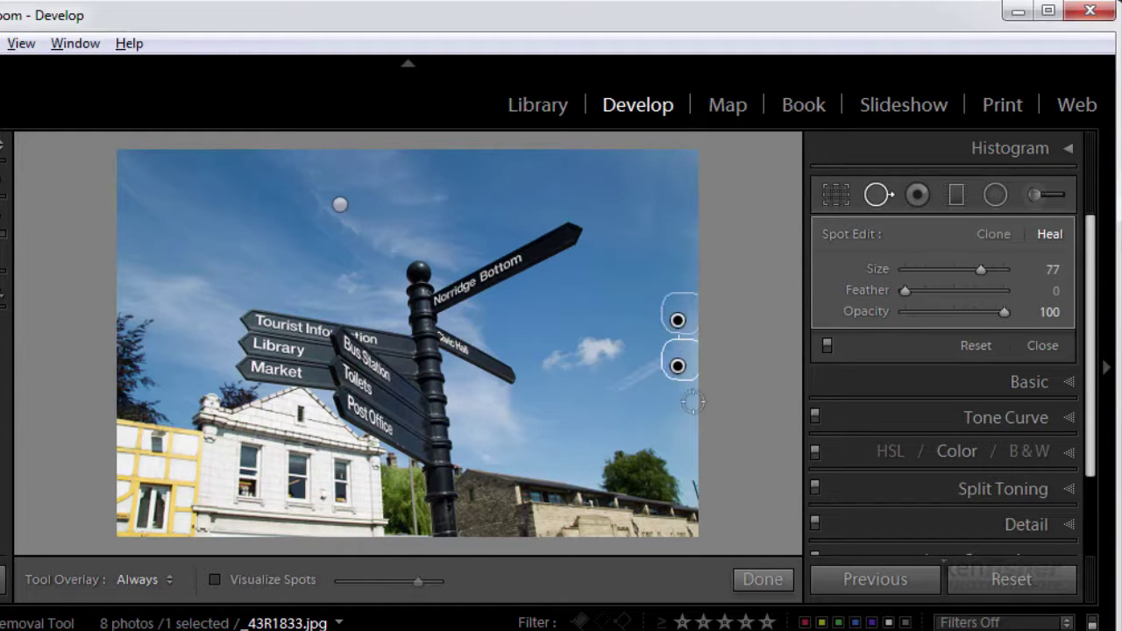
Step: Paint a heal along the short contrail by the cloud, then inspect both contrail repairs
left_click(605, 397)
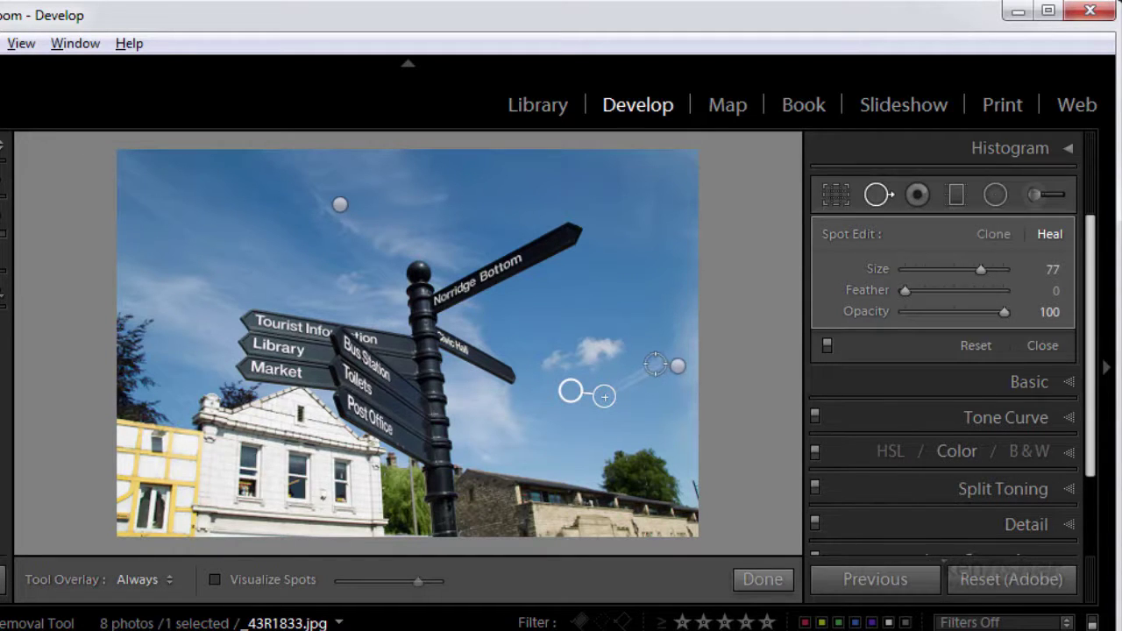
left_click_drag(655, 365, 606, 394)
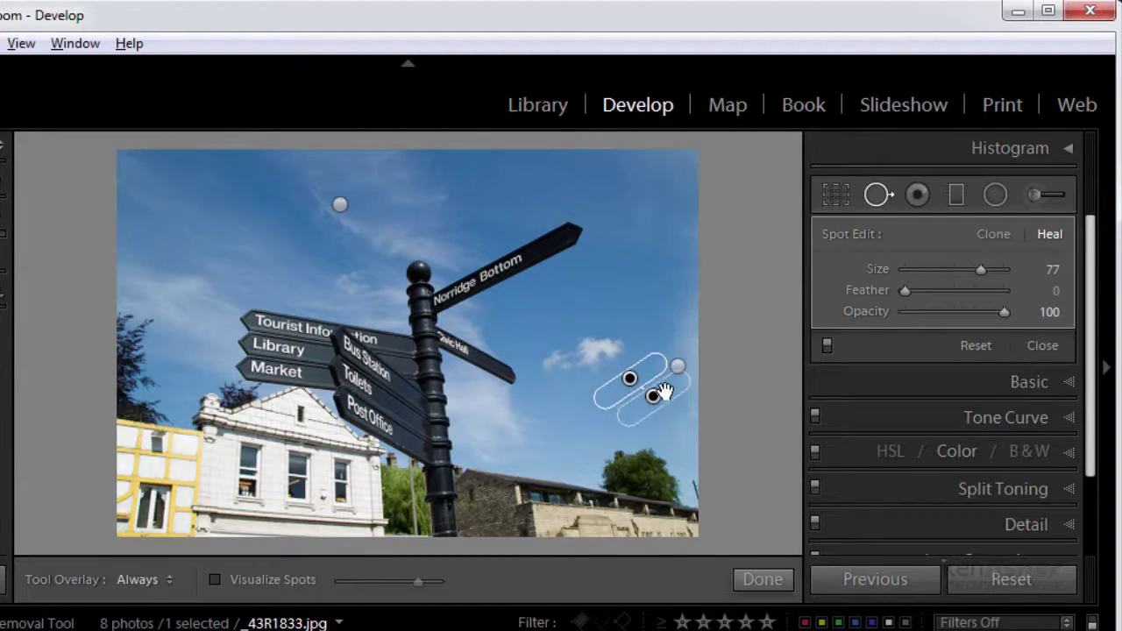
left_click(341, 204)
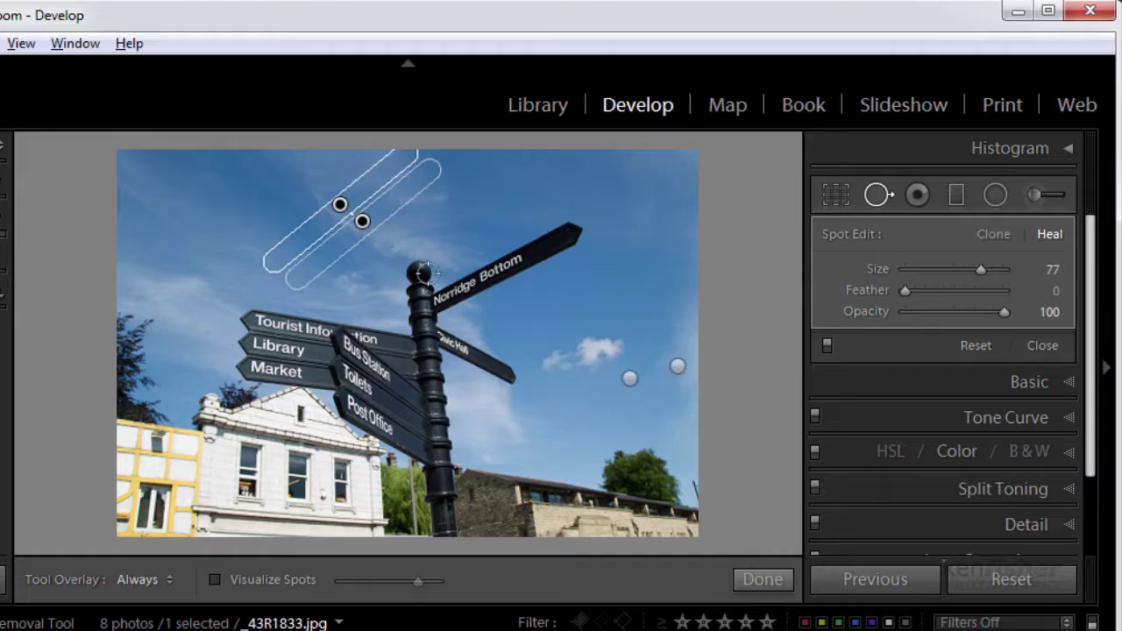
left_click(629, 378)
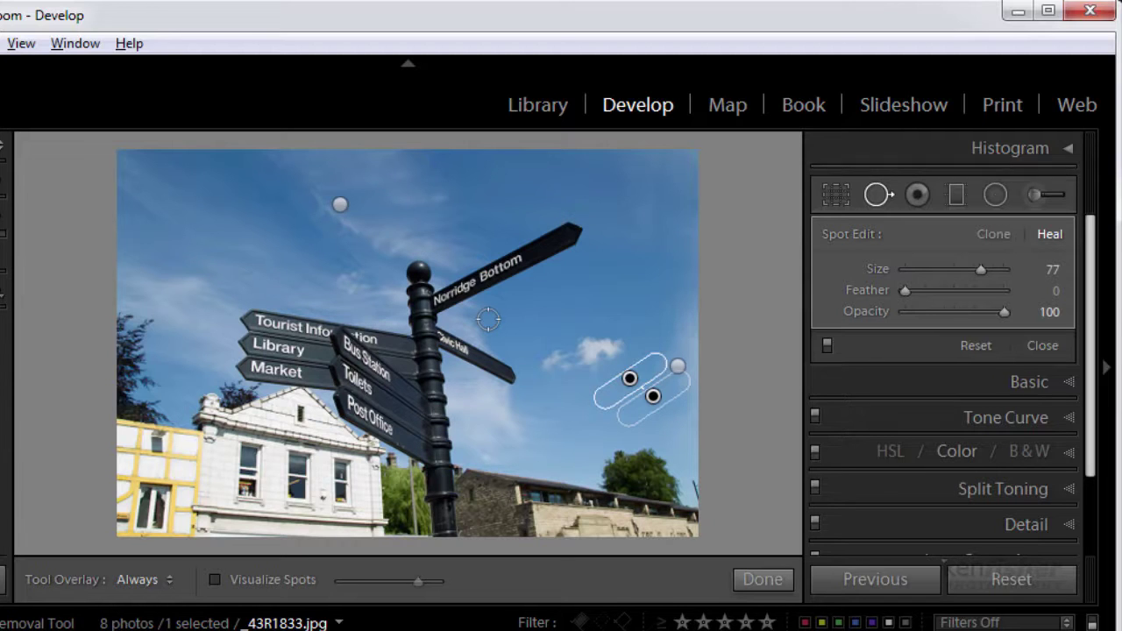
Step: Toggle the tool overlay off and back to auto-show, then return to 1907_1DS_Reservoir_002.jpg
key("h")
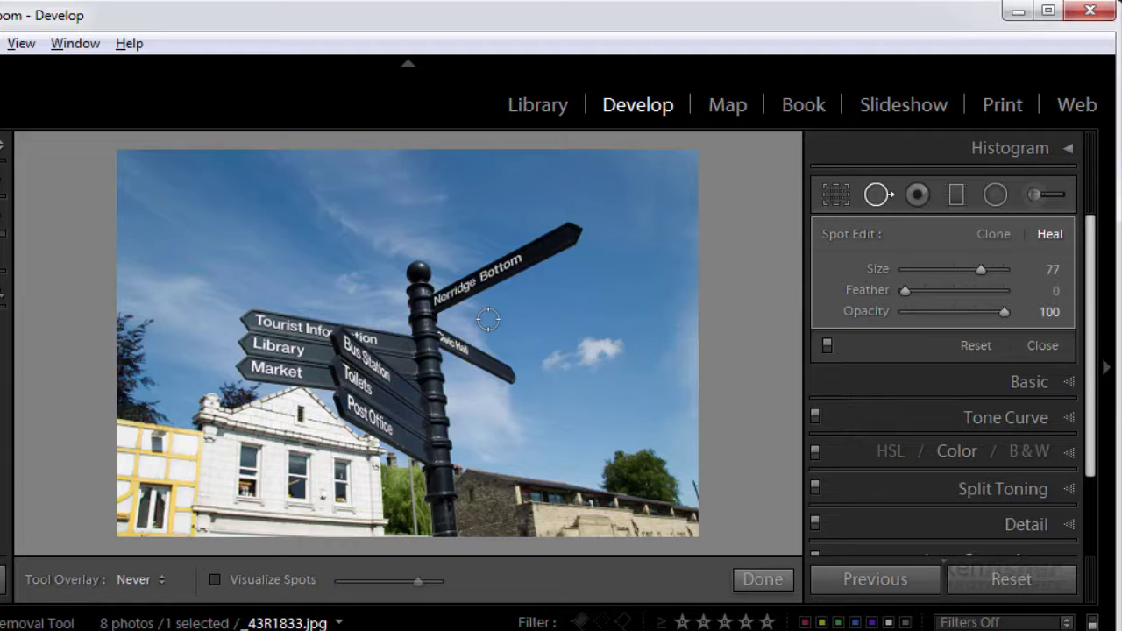
key("h")
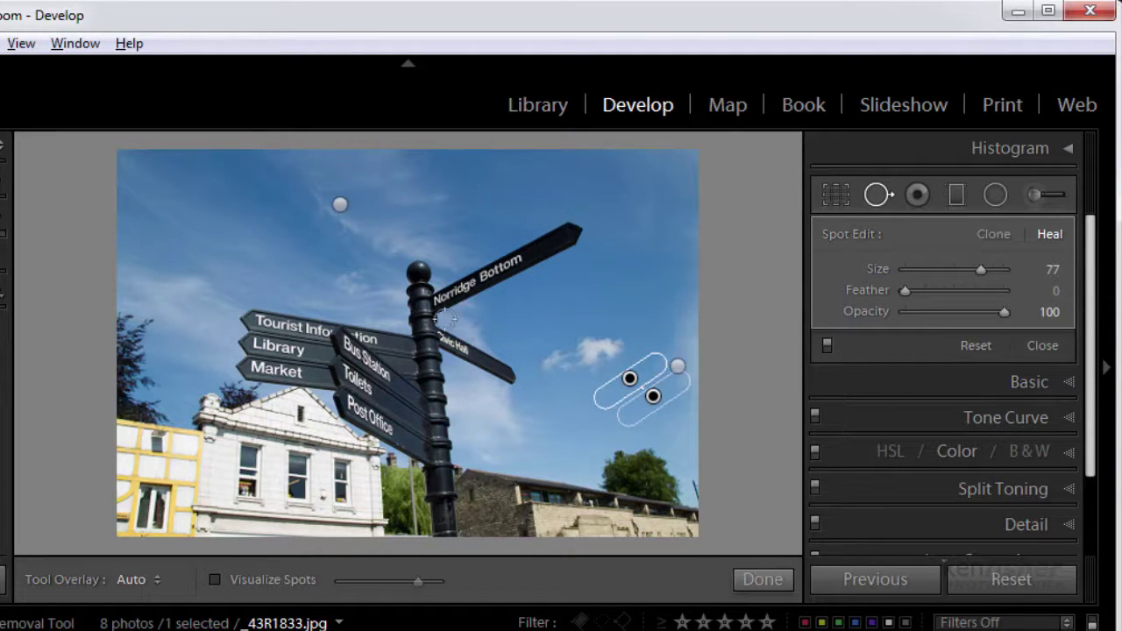
key("ctrl+Right")
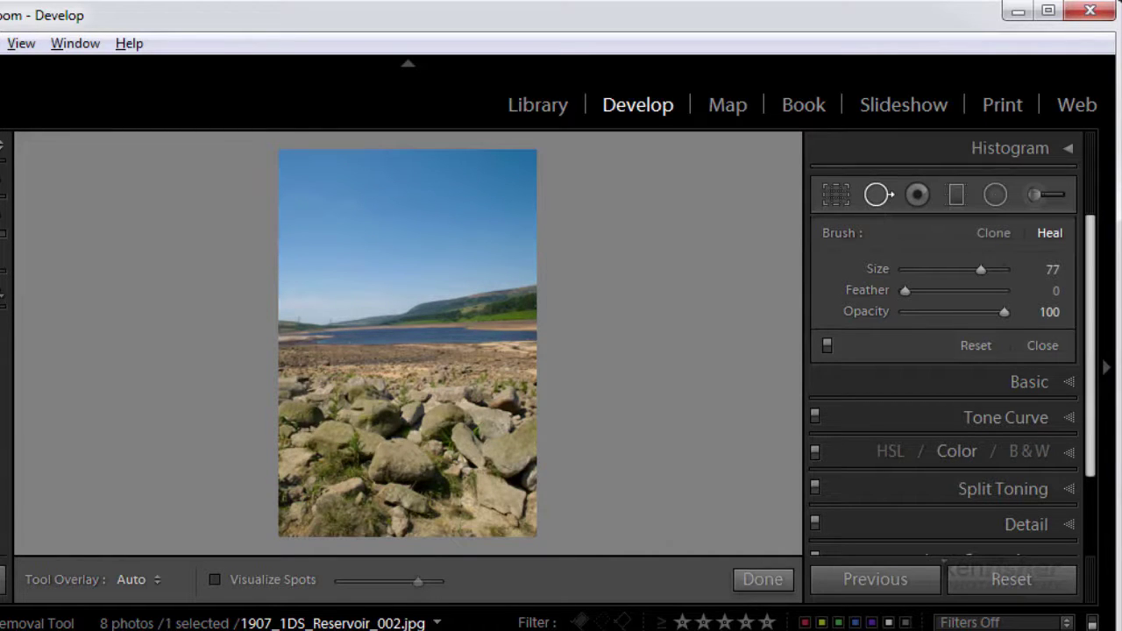
Step: Zoom the sky to 1:1 and delete the existing repair on the right of the sky
key("z")
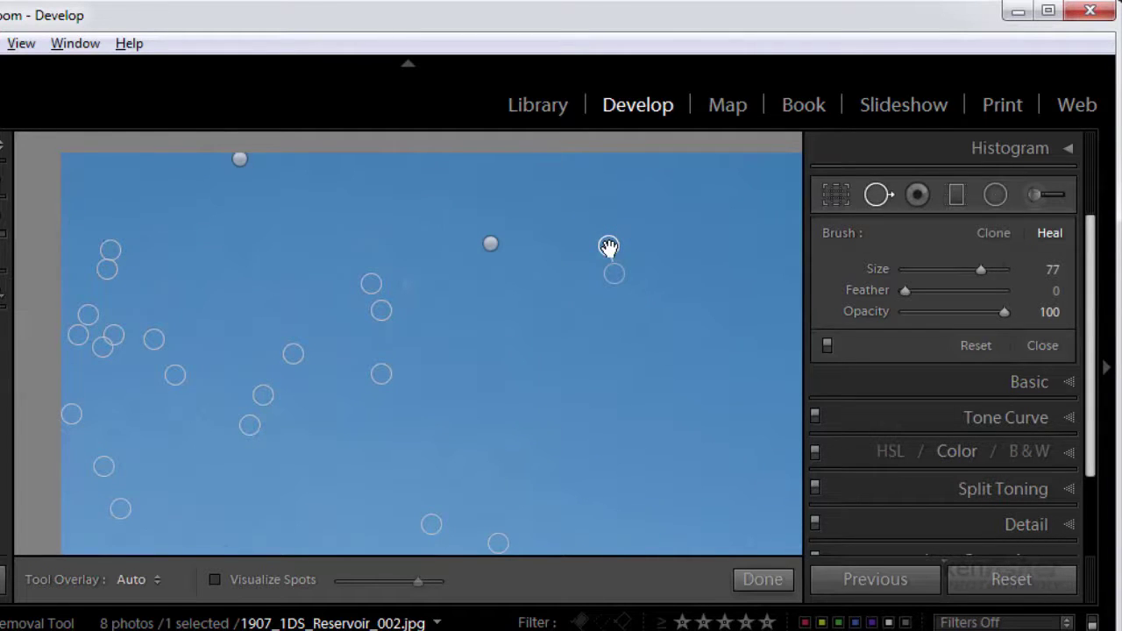
left_click(608, 246)
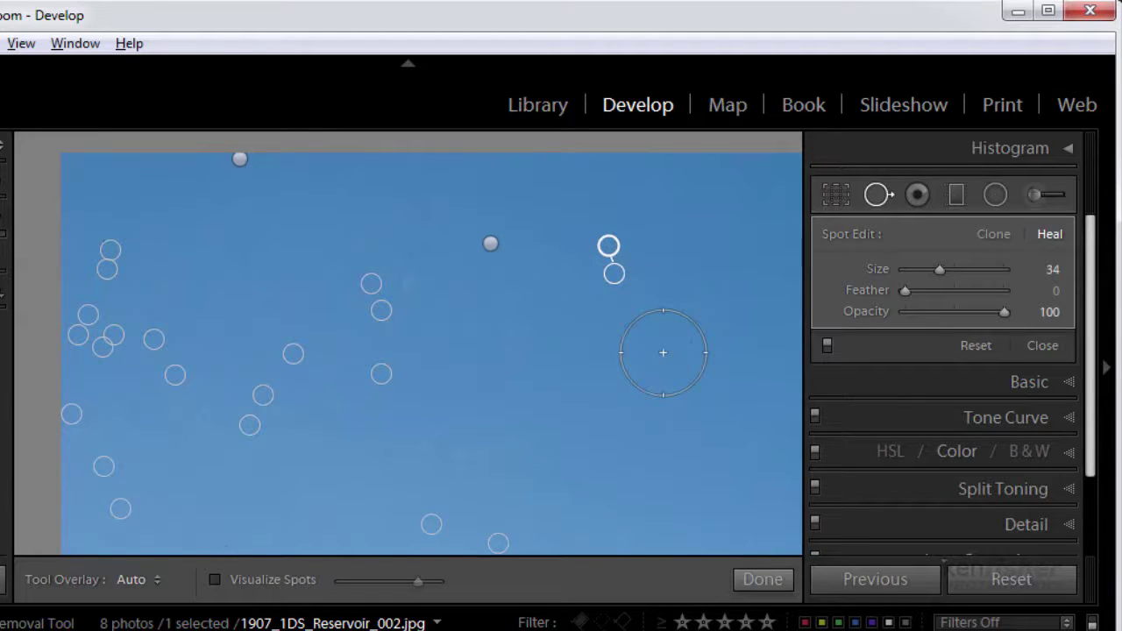
key("Delete")
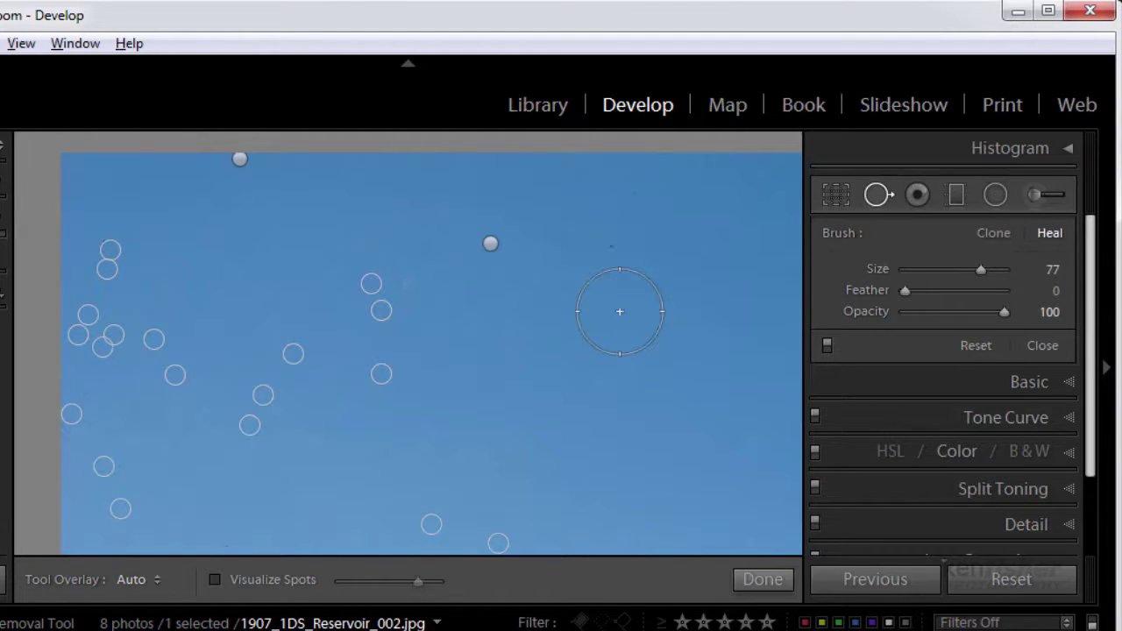
Step: Shrink the spot brush to size 29 and heal five dust specks across the sky
scroll(618, 311, "down", 10)
scroll(617, 309, "down", 8)
left_click(617, 246)
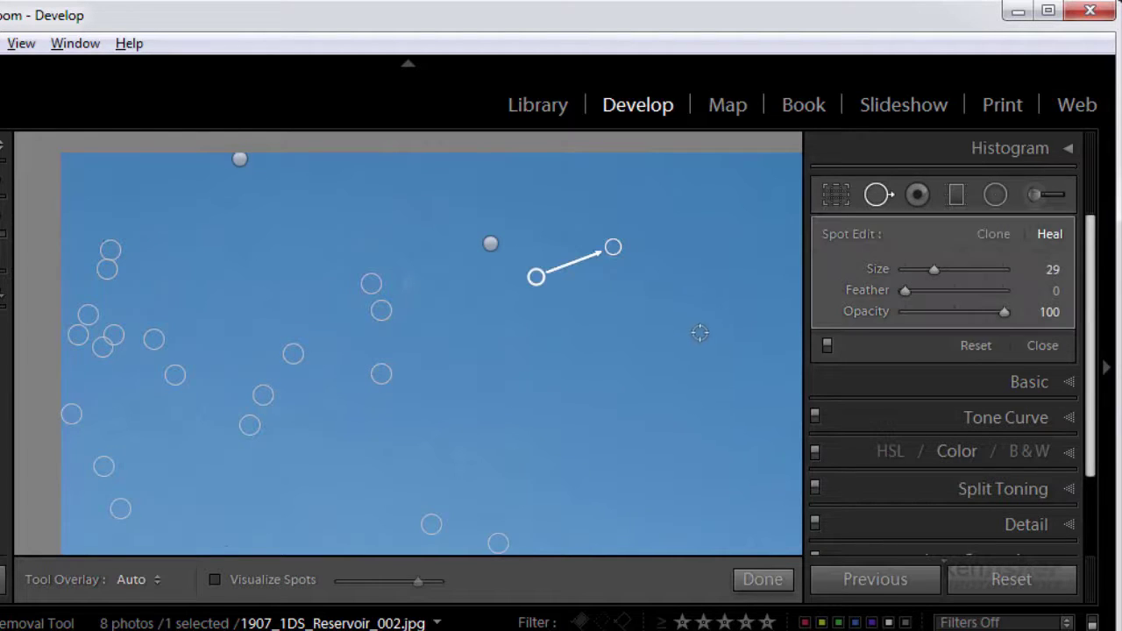
left_click(694, 344)
left_click(631, 201)
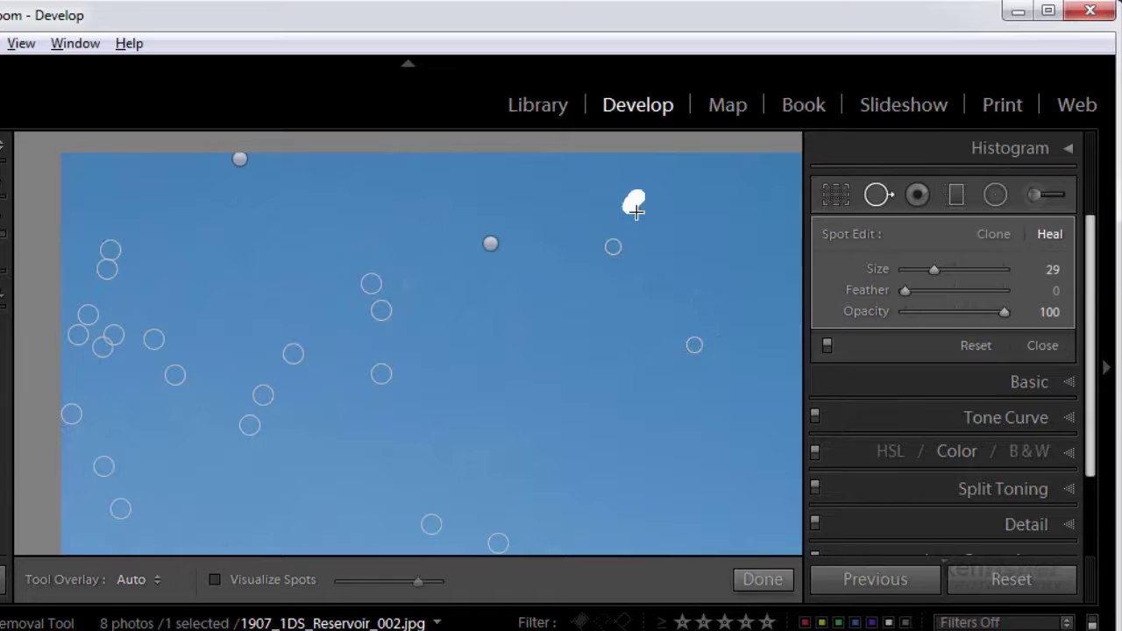
left_click(629, 509)
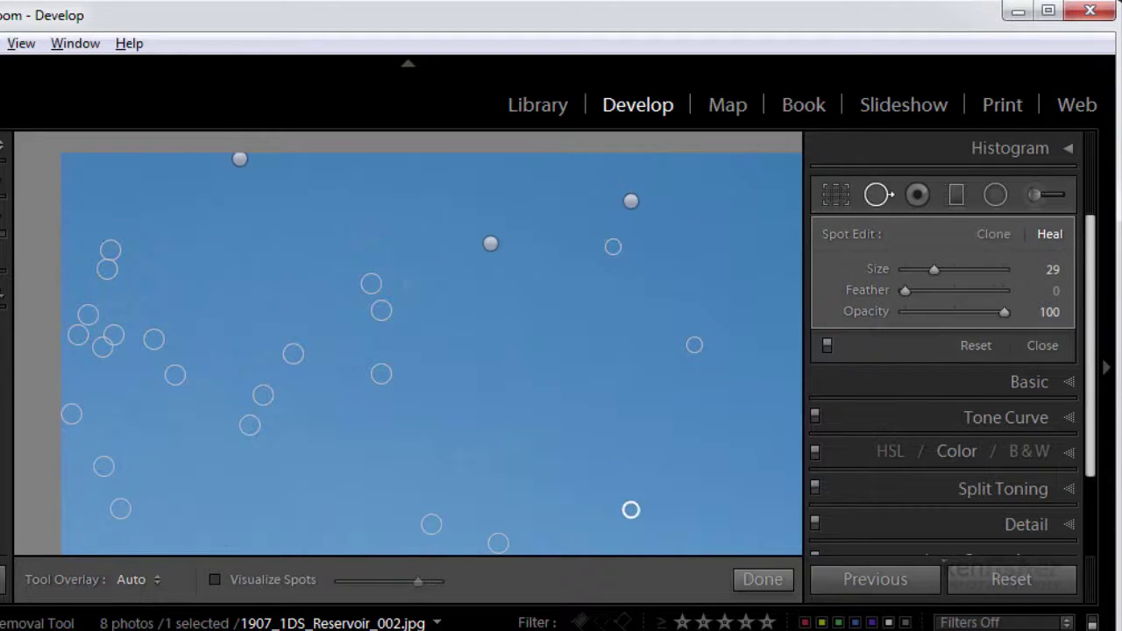
left_click(665, 530)
left_click(155, 583)
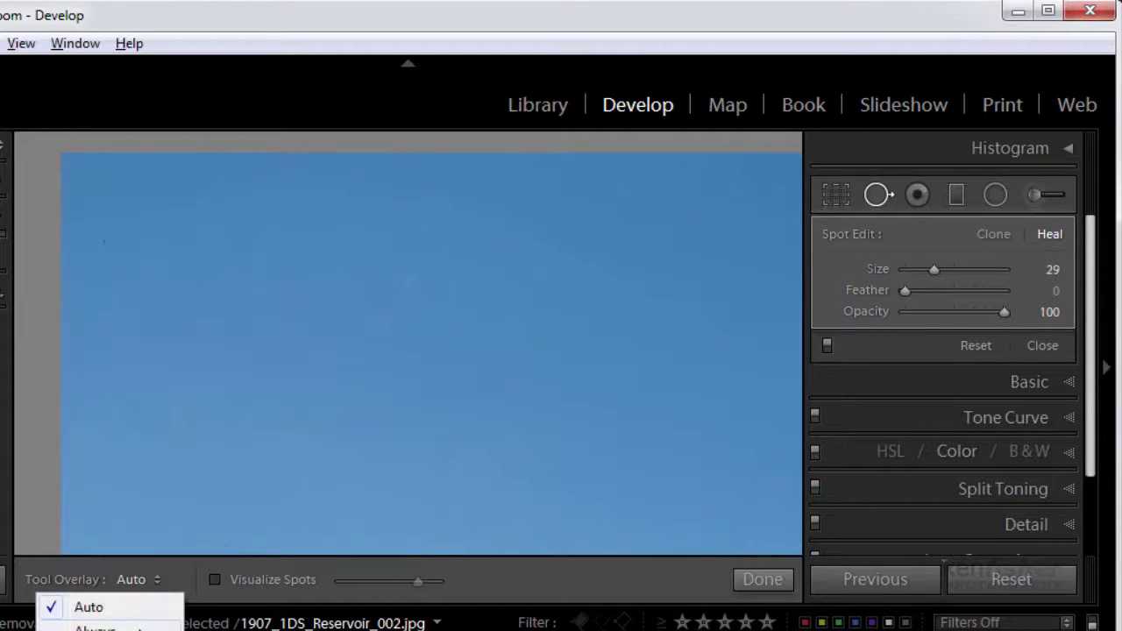
left_click(95, 627)
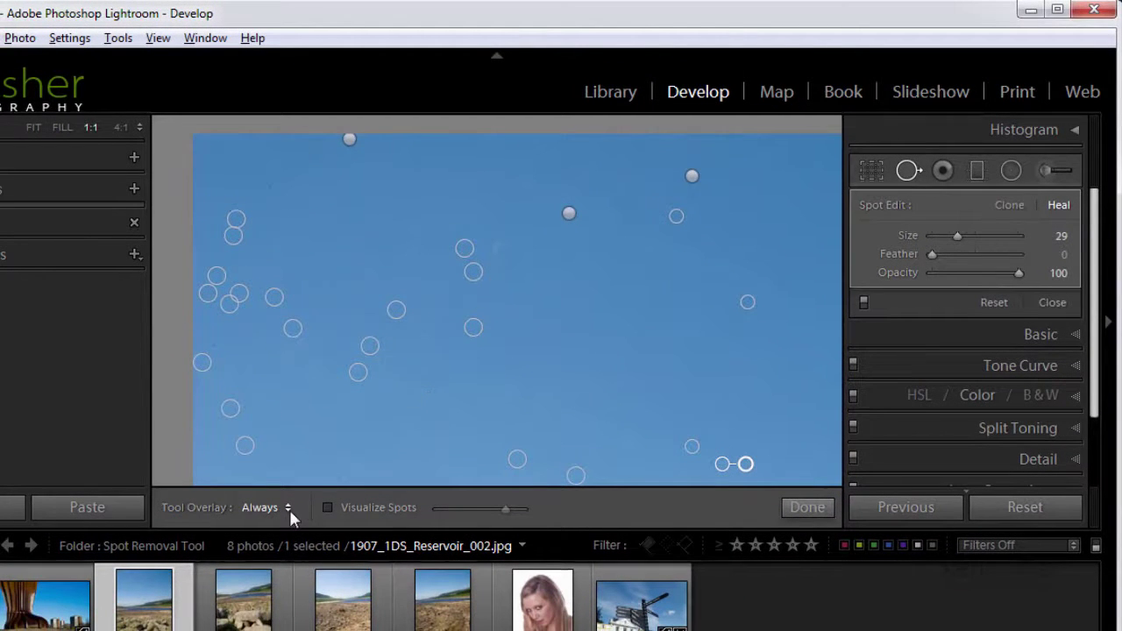
left_click(289, 509)
left_click(225, 575)
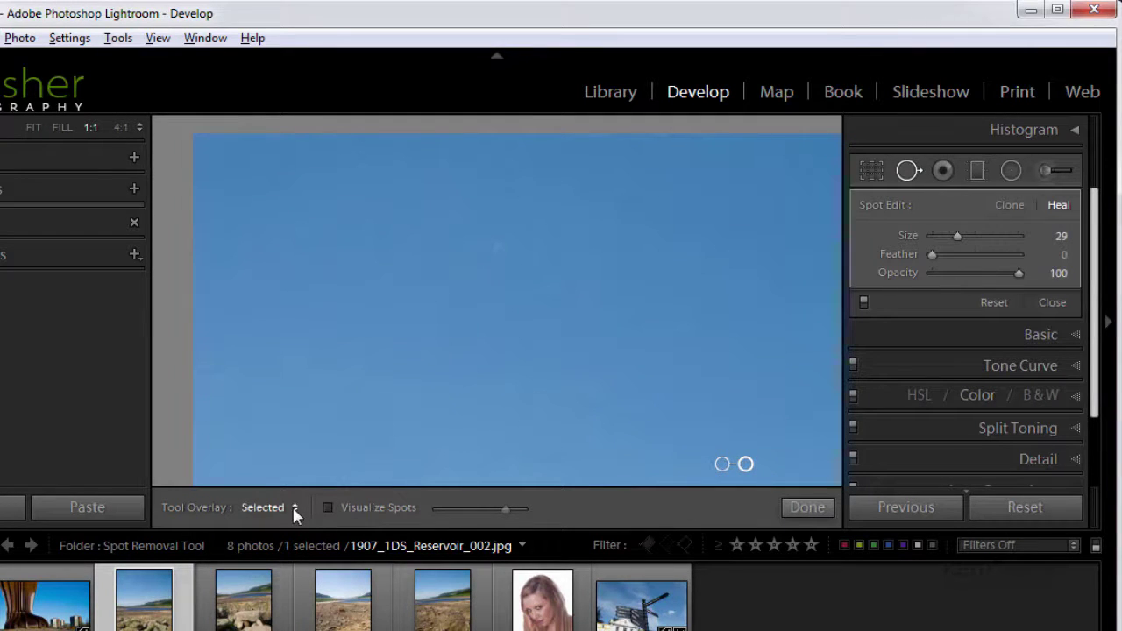
left_click(267, 507)
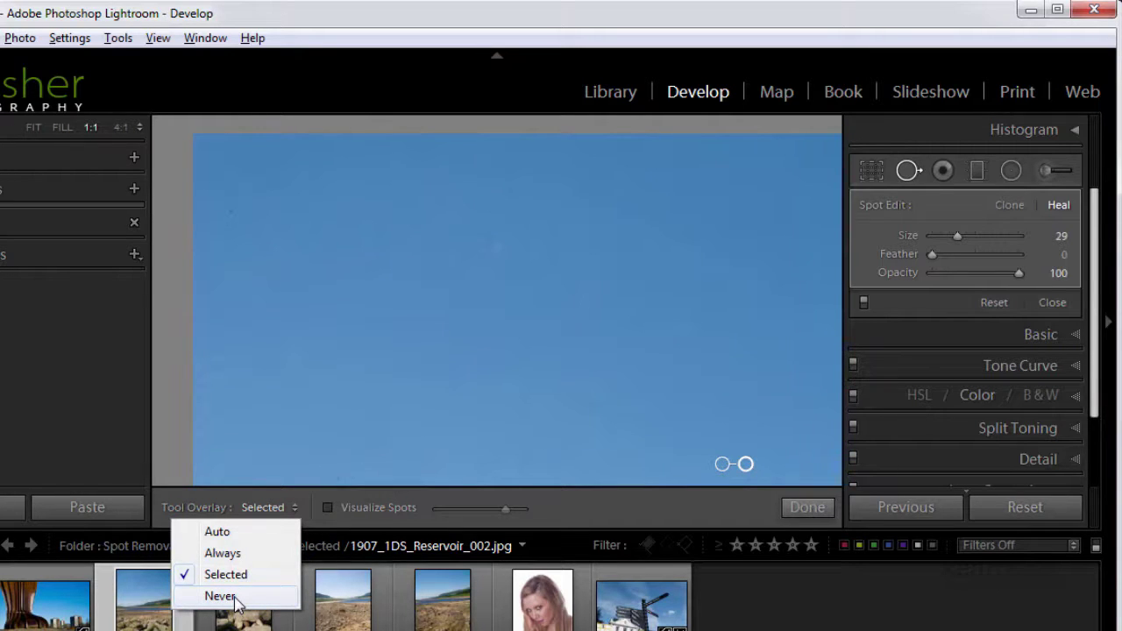
left_click(235, 532)
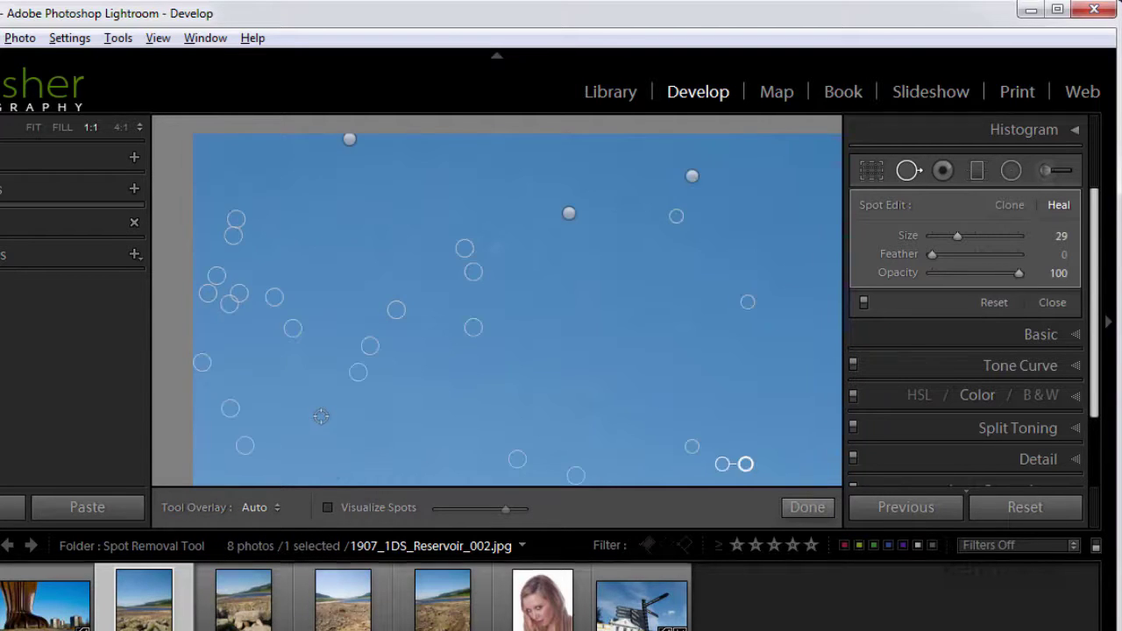
mouse_move(368, 400)
left_click(328, 508)
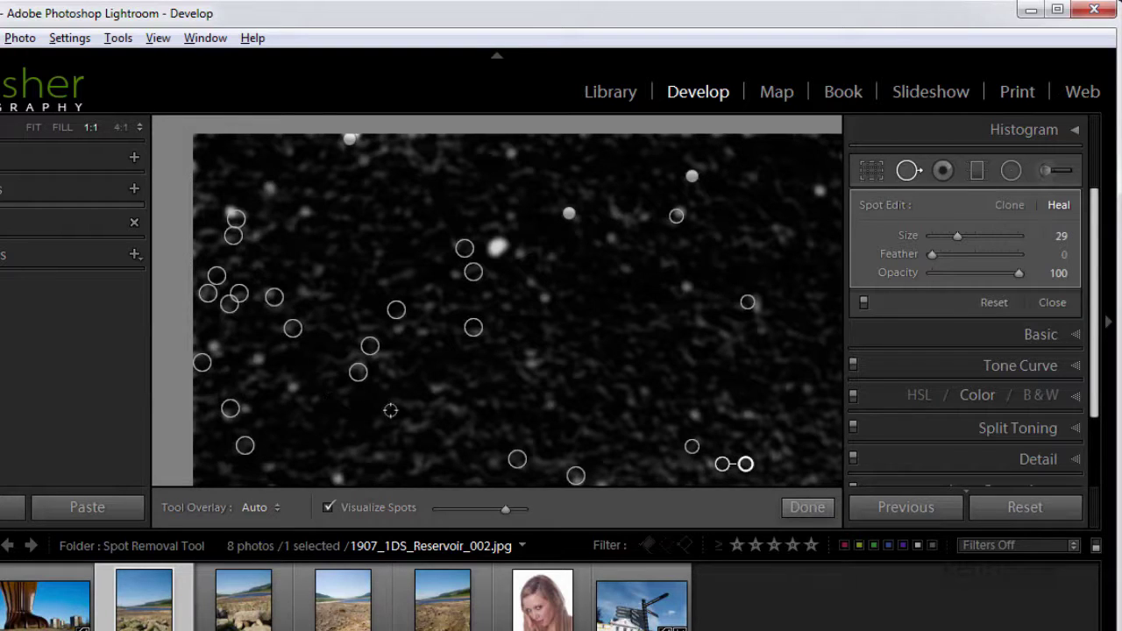
left_click(63, 127)
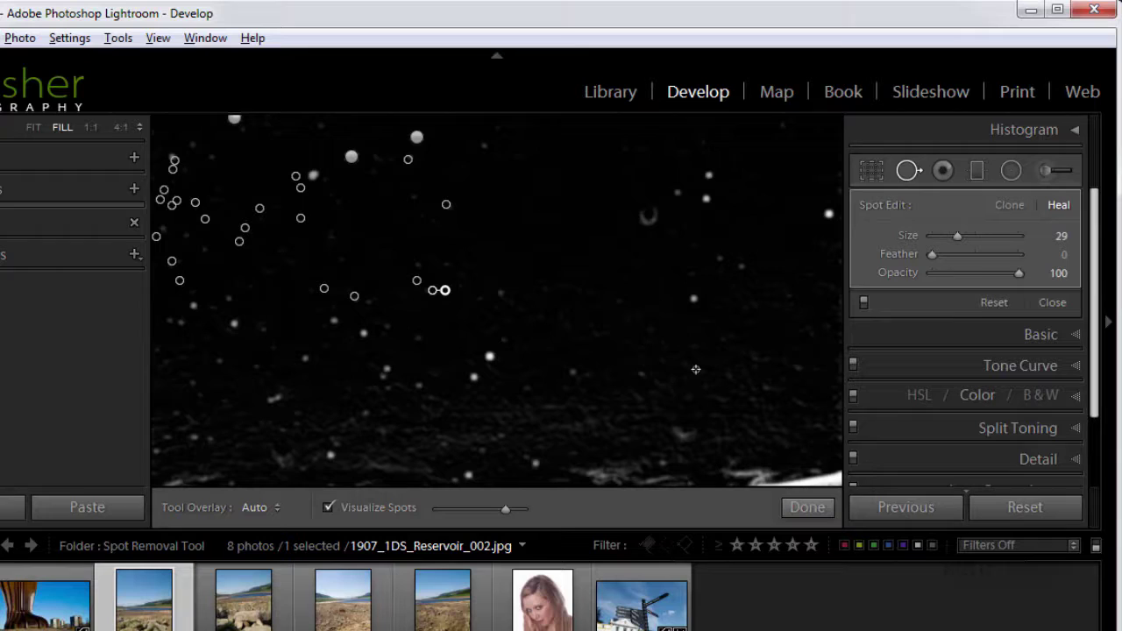
left_click(327, 506)
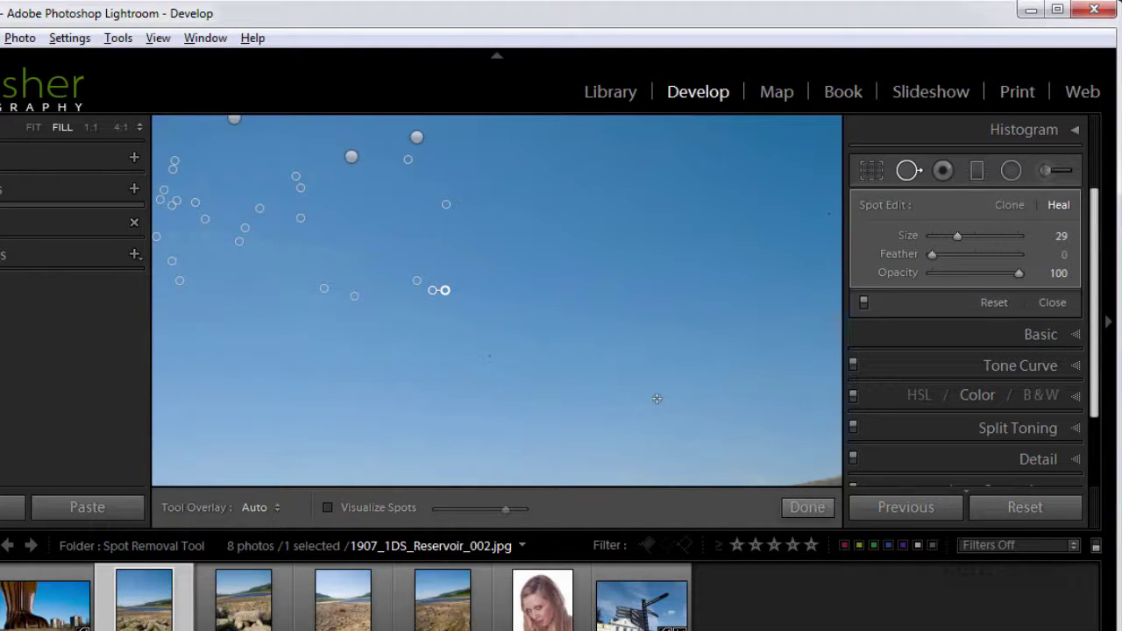
left_click(328, 507)
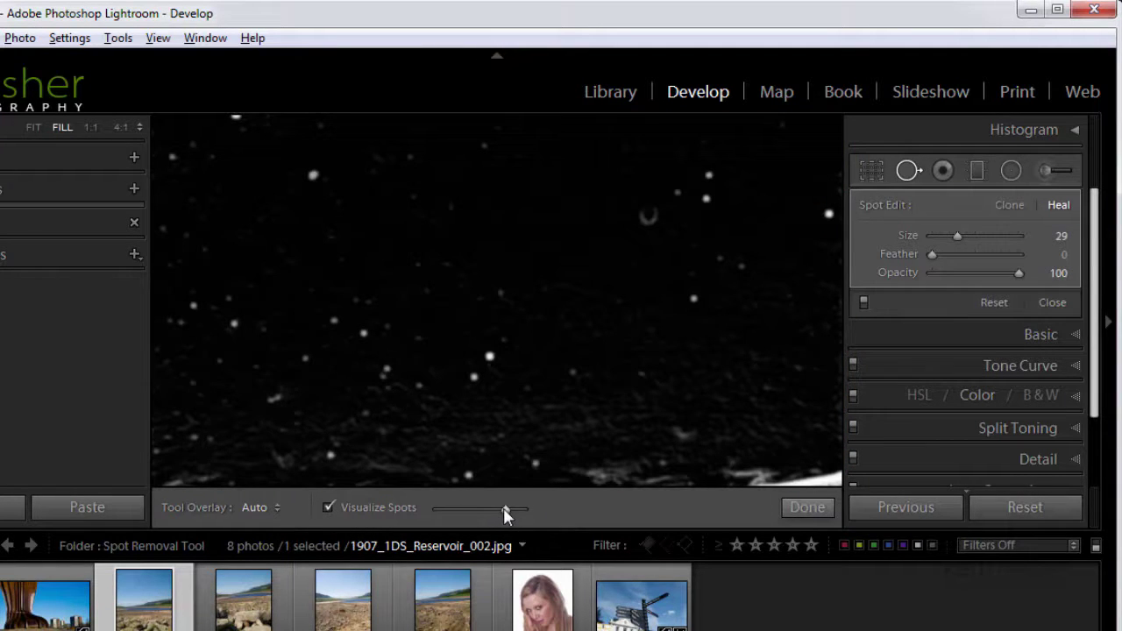
Step: Lower the Visualize Spots threshold and heal nine remaining dust specks in Reservoir_002's sky
mouse_move(501, 508)
left_mouse_down()
mouse_move(479, 510)
mouse_move(493, 508)
left_mouse_up()
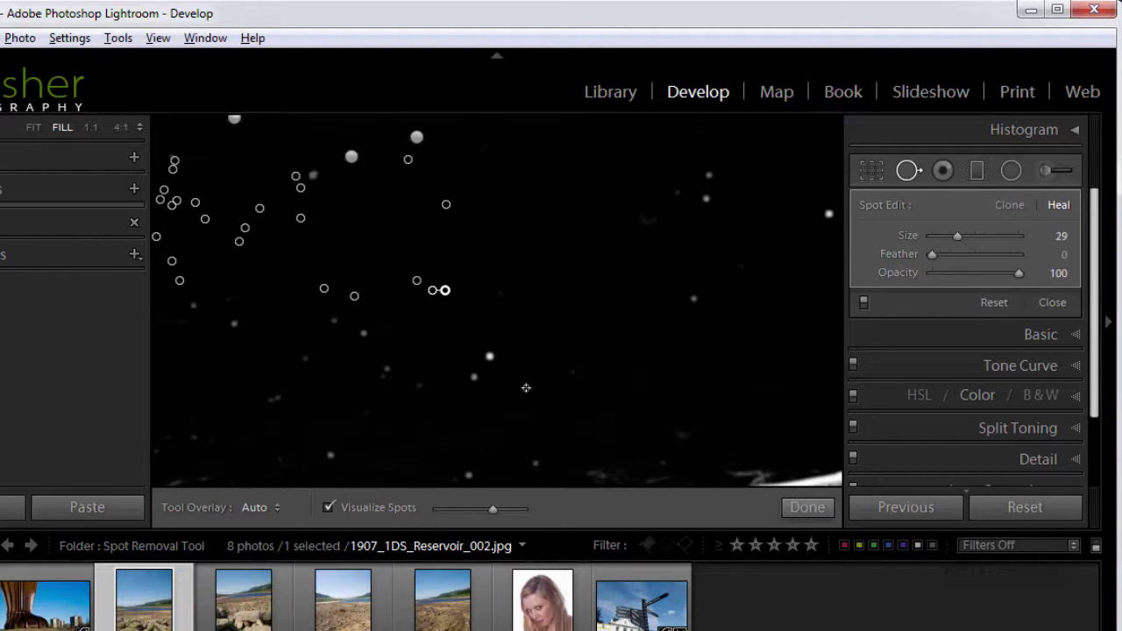
left_click(386, 369)
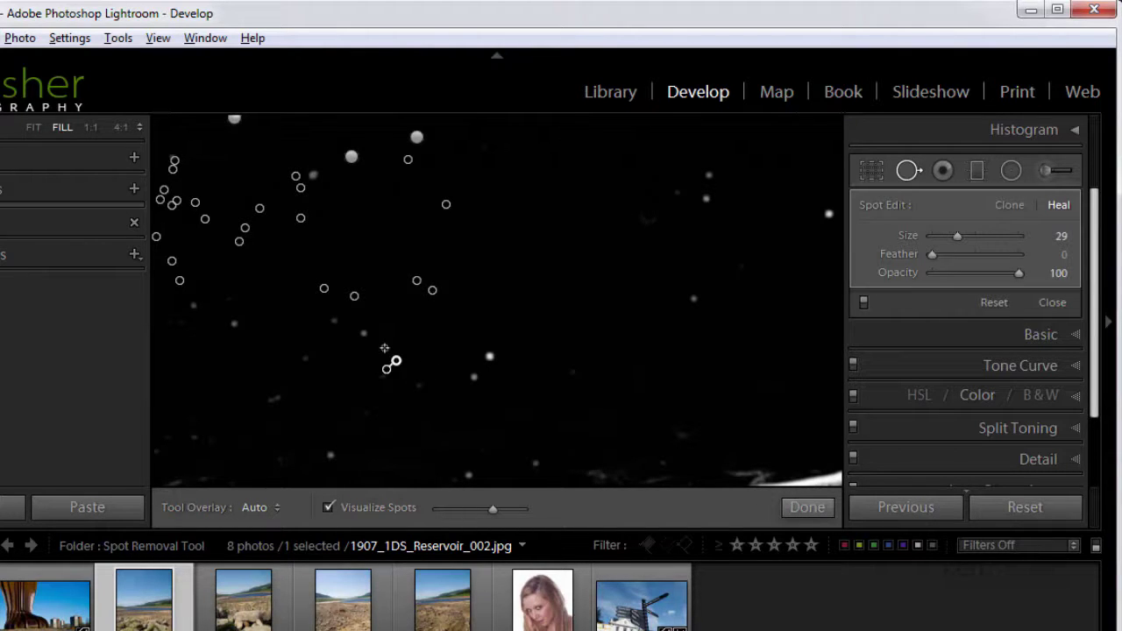
left_click(365, 334)
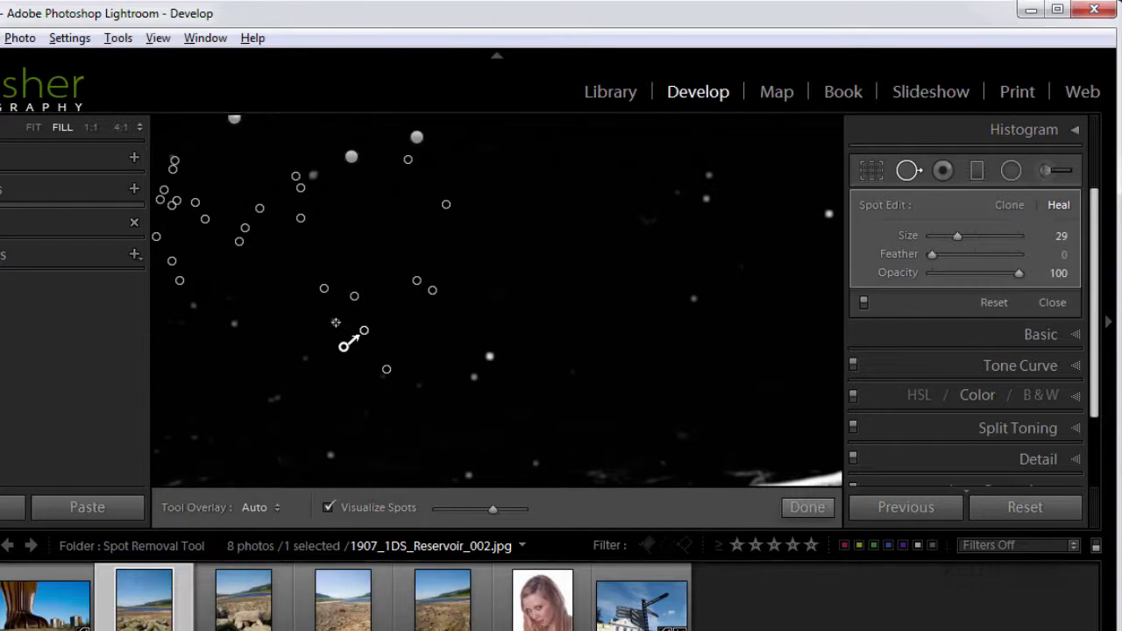
left_click(335, 322)
left_click(310, 357)
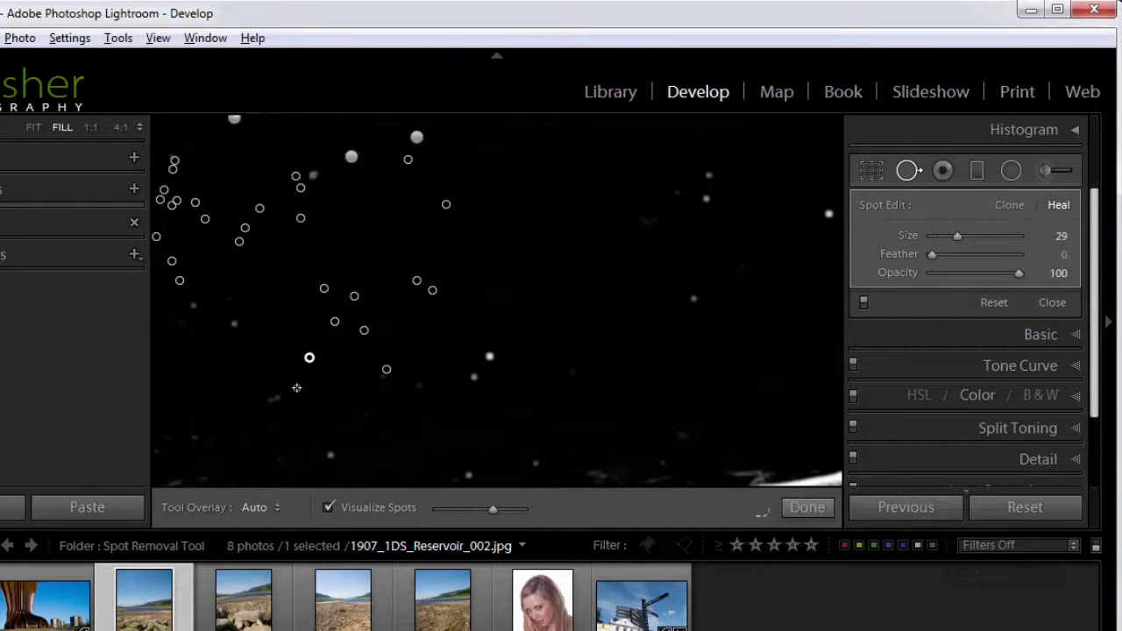
left_click(293, 406)
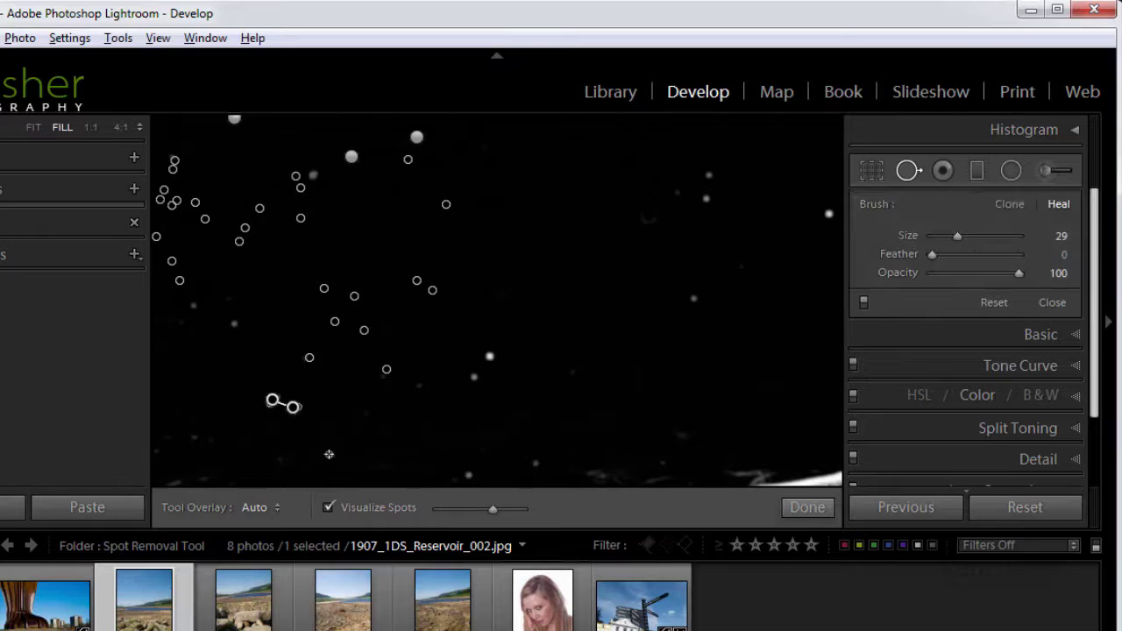
left_click(327, 456)
left_click(470, 476)
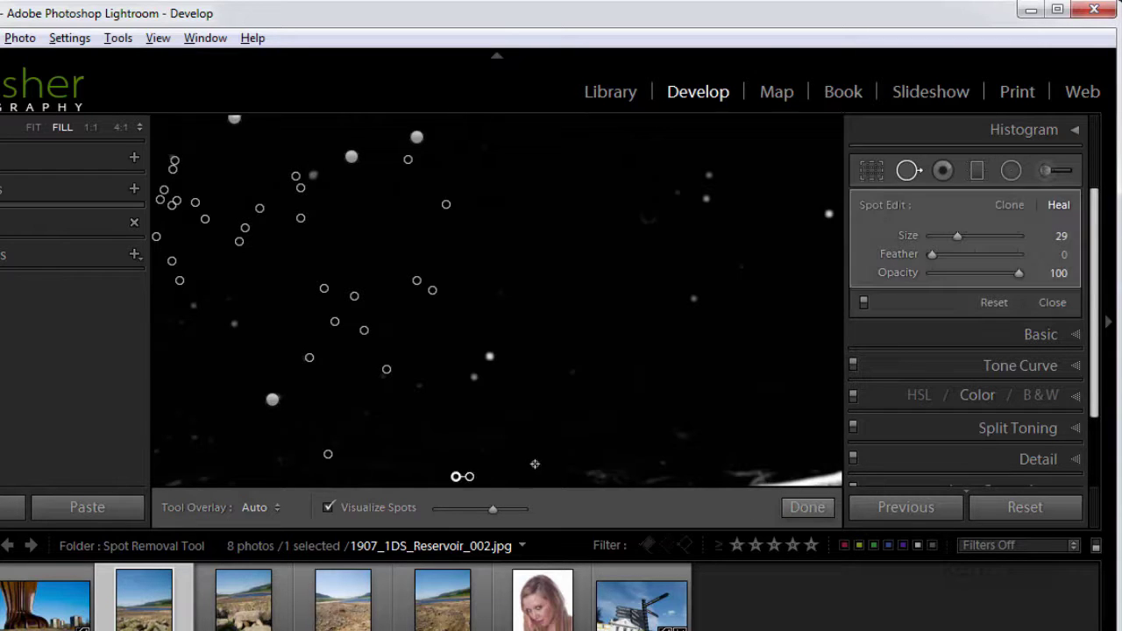
left_click(693, 299)
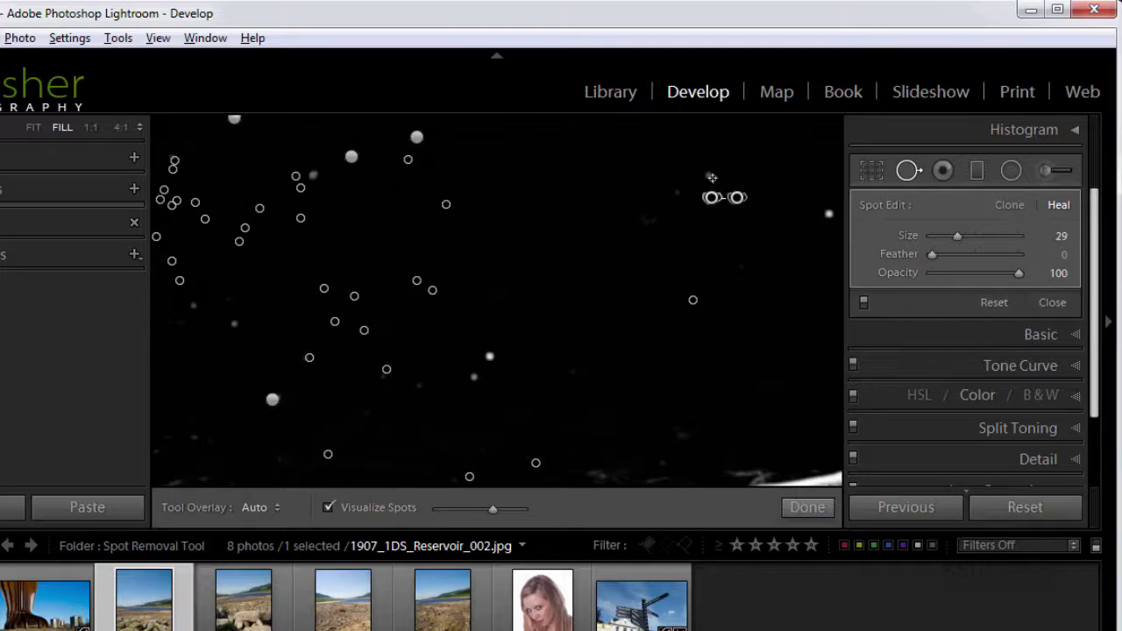
left_click(709, 176)
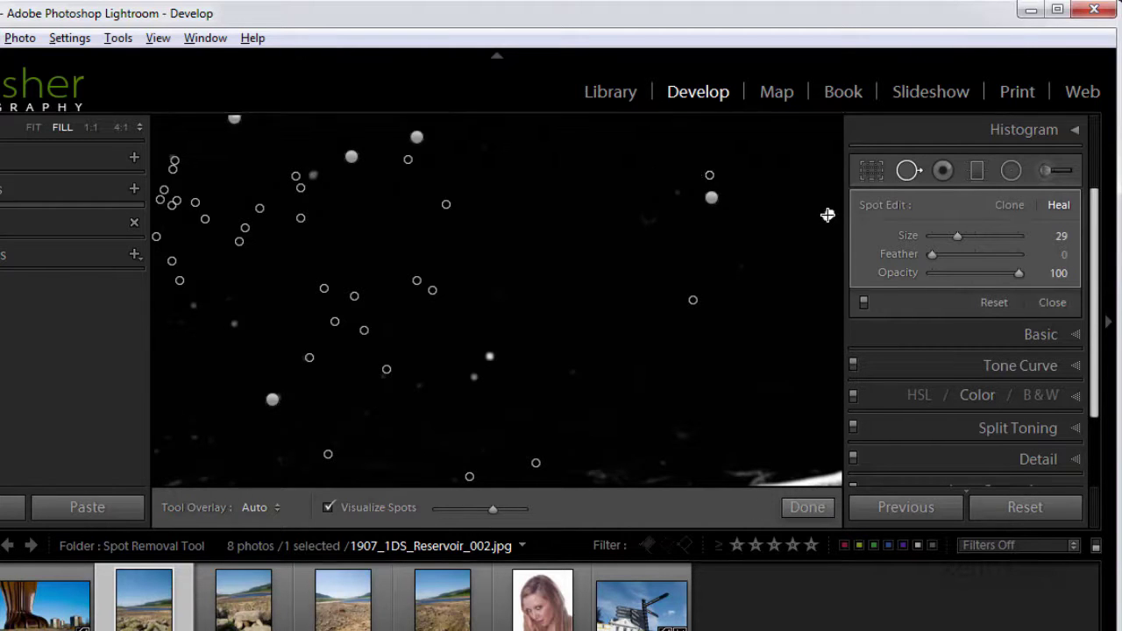
Step: Brush a Heal spot over the bright patch at the lower right, then fit the photo to view
left_click(756, 475)
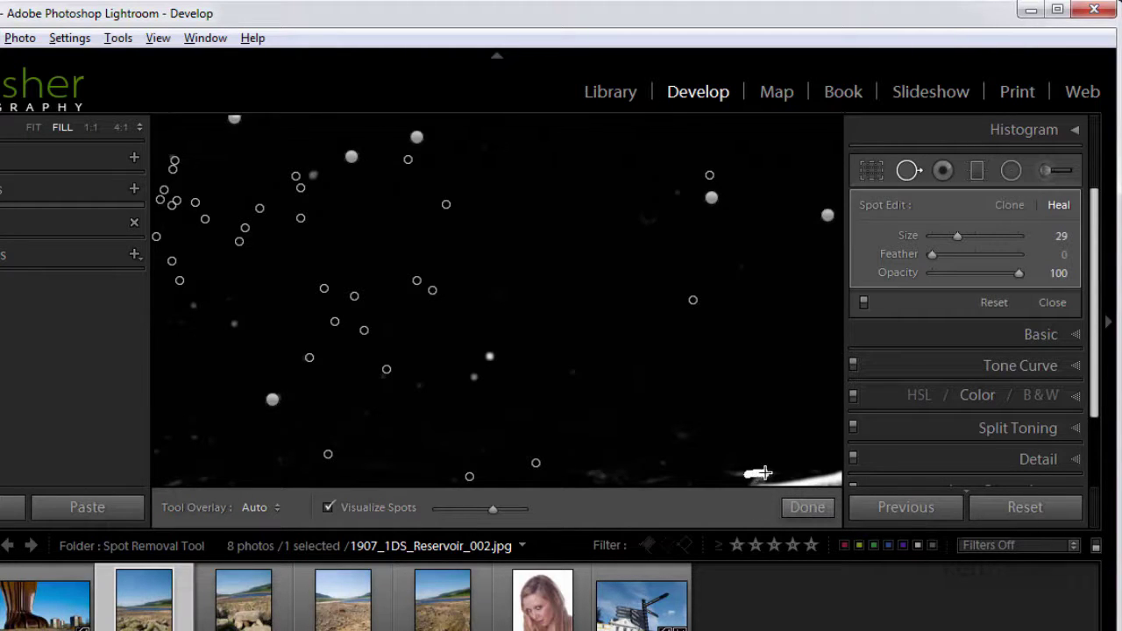
left_click_drag(762, 473, 742, 473)
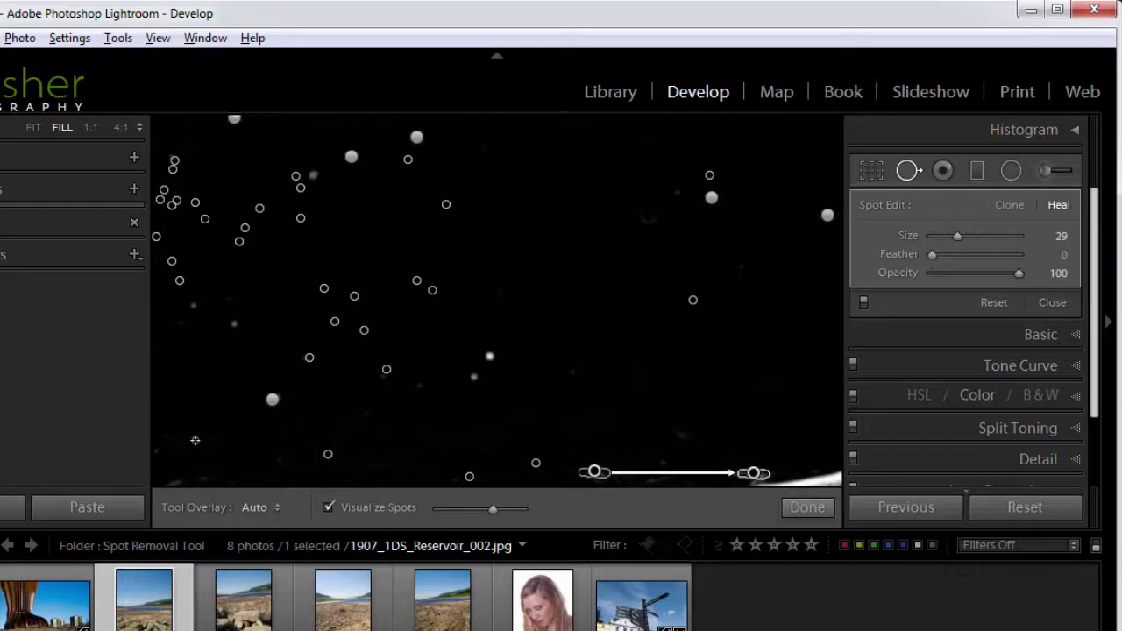
left_click(35, 127)
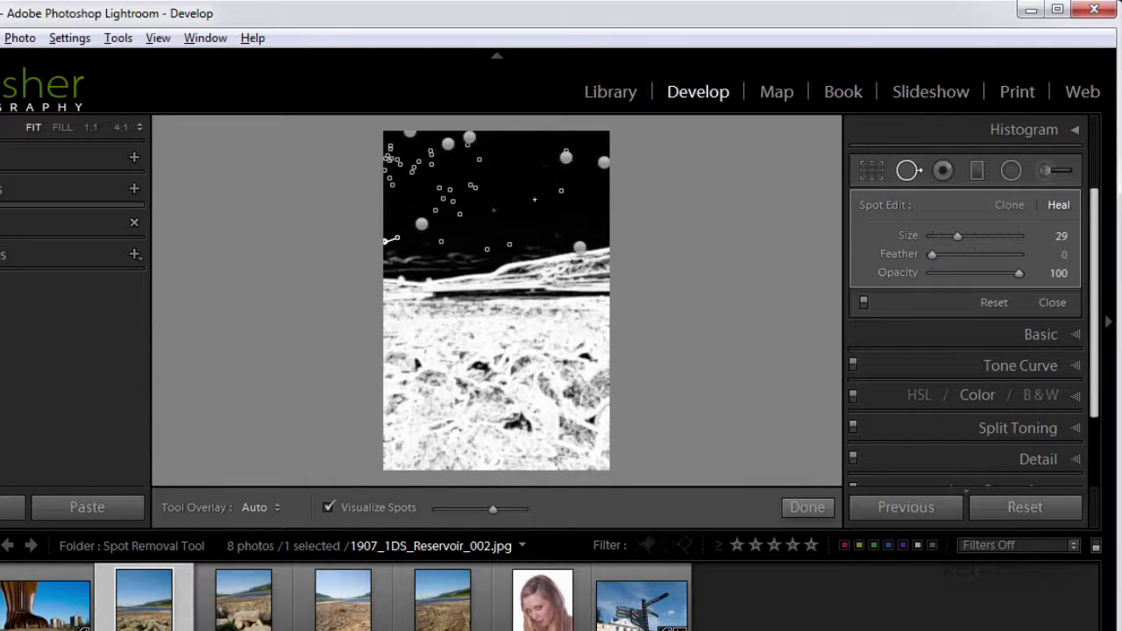
Step: Untick Visualize Spots so Reservoir_002 displays in normal colour
left_click(329, 506)
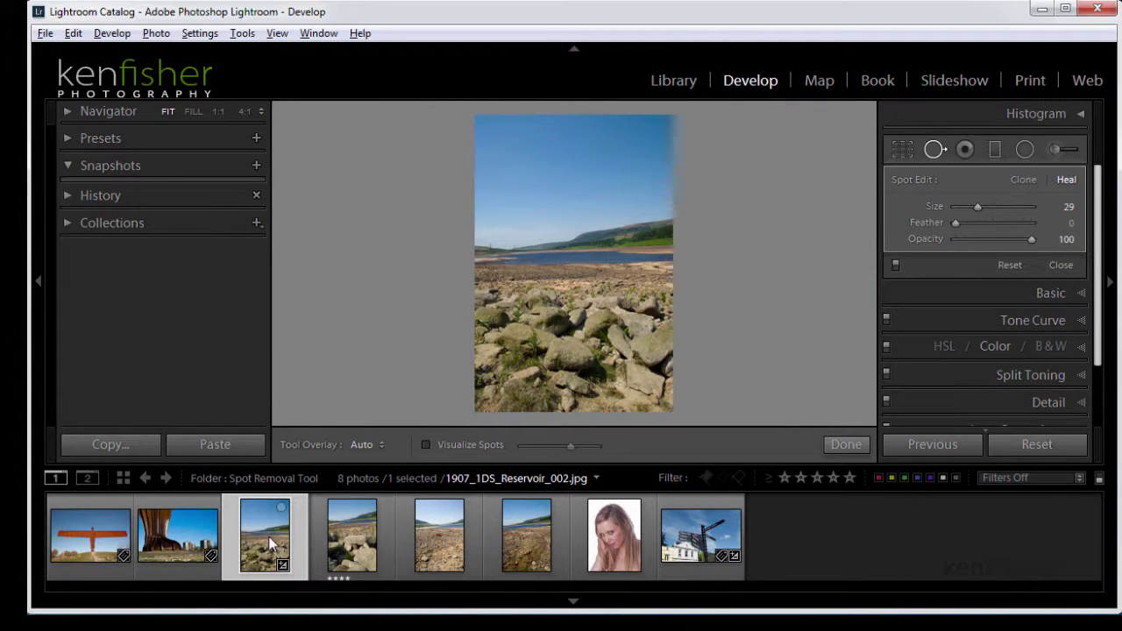
left_click(355, 542)
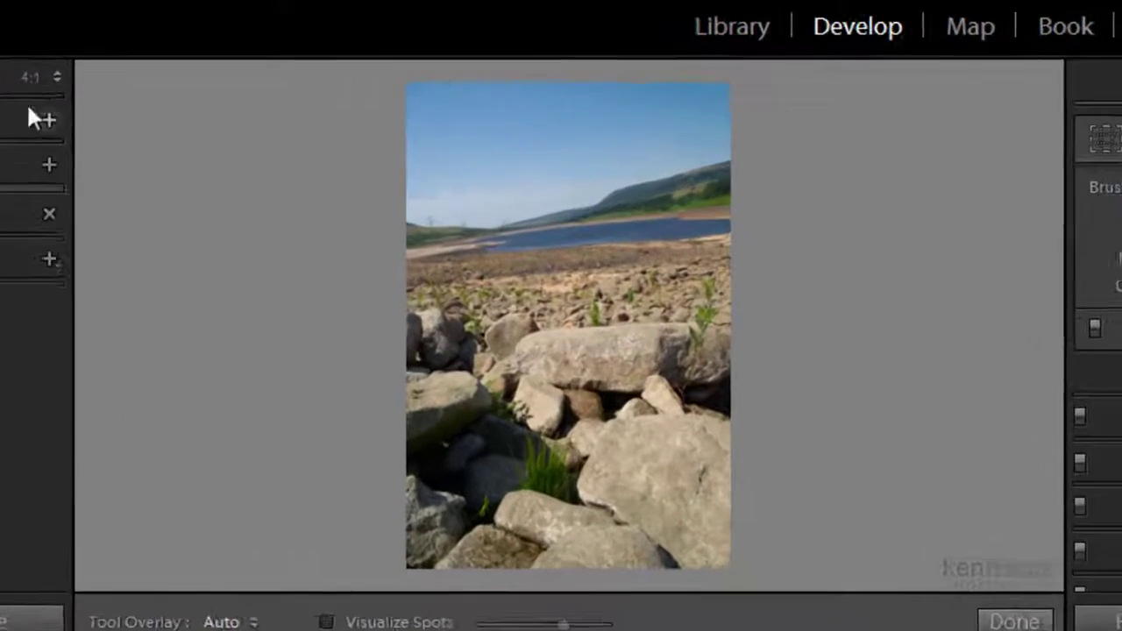
key("z")
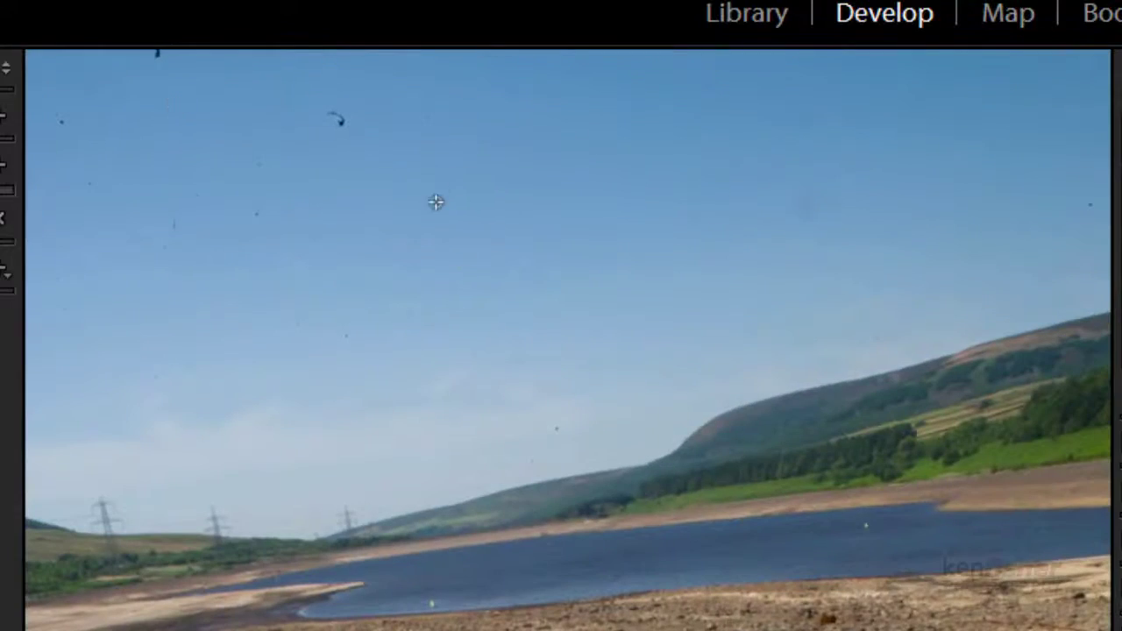
left_click_drag(436, 200, 526, 414)
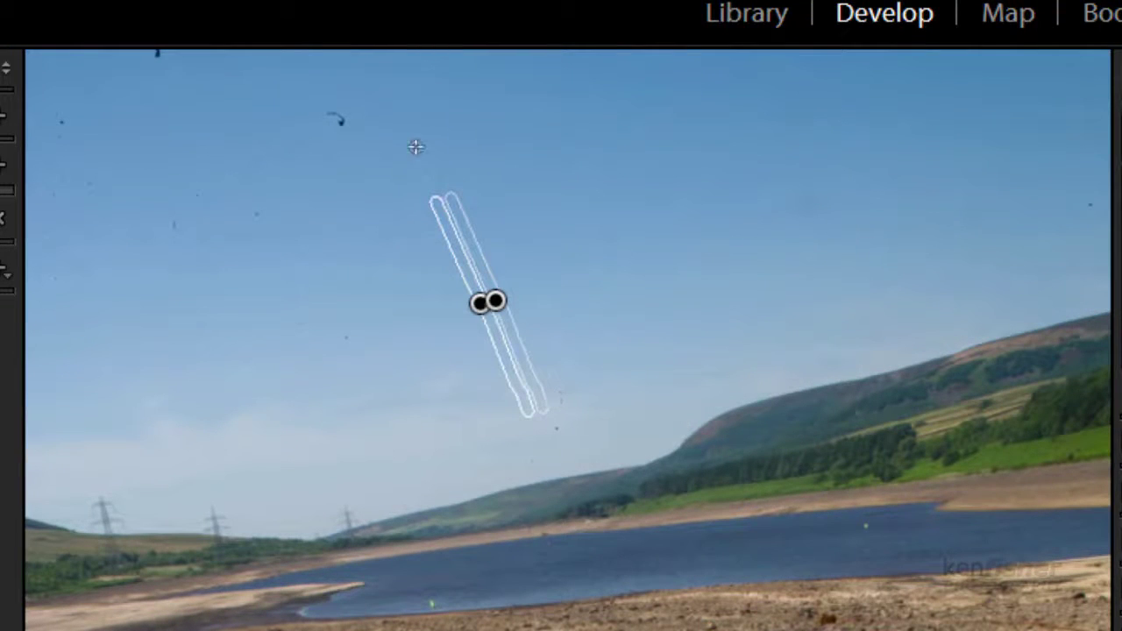
key("h")
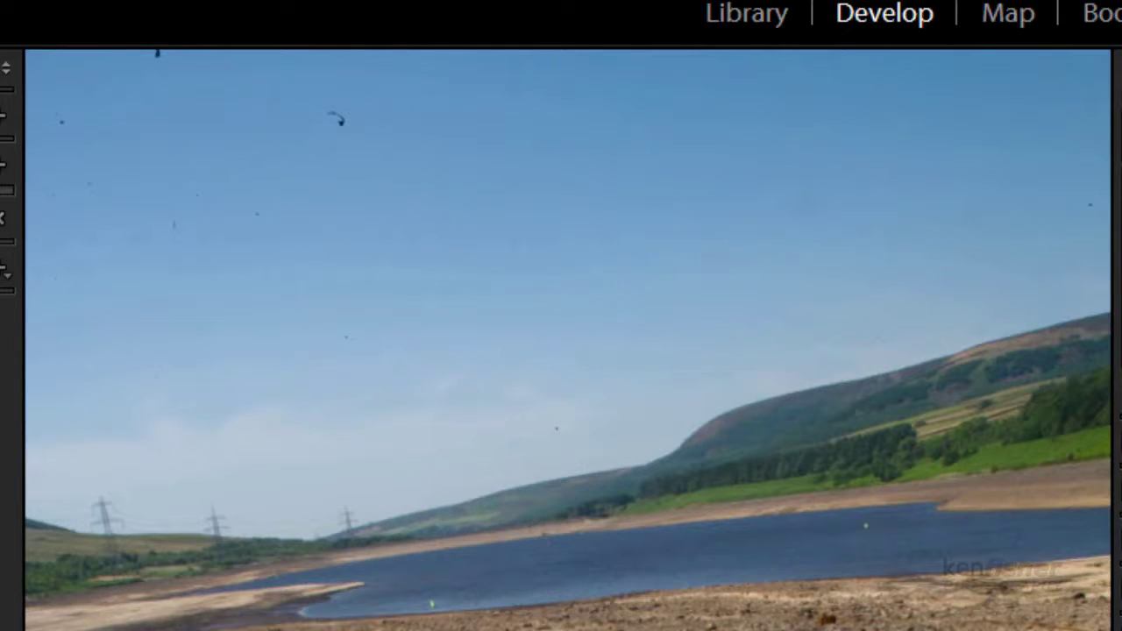
key("Right")
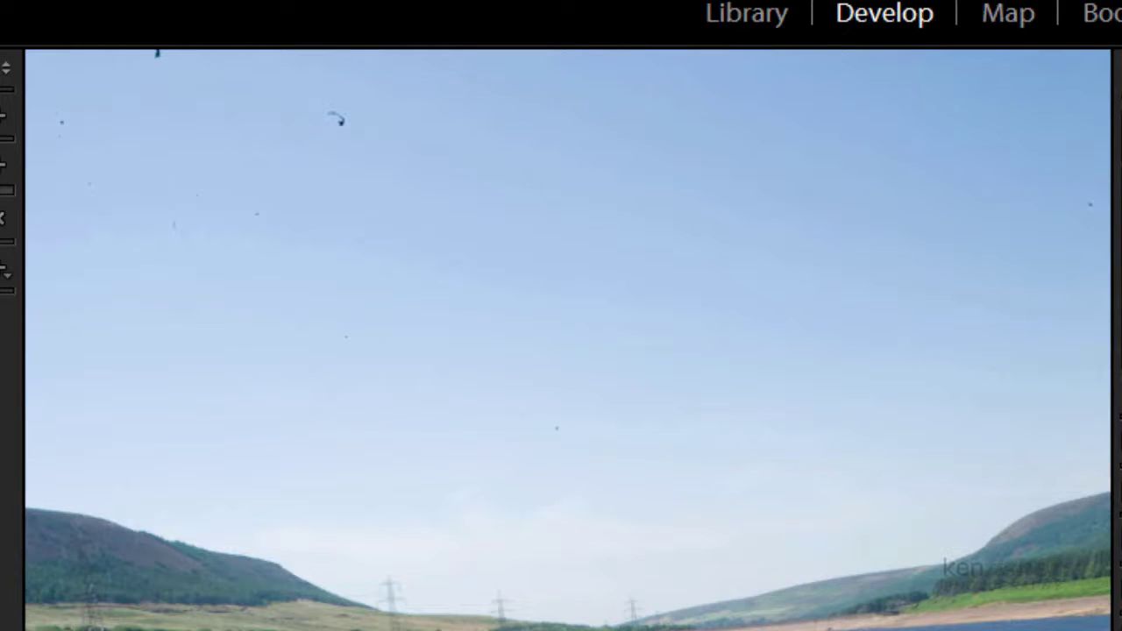
key("Right")
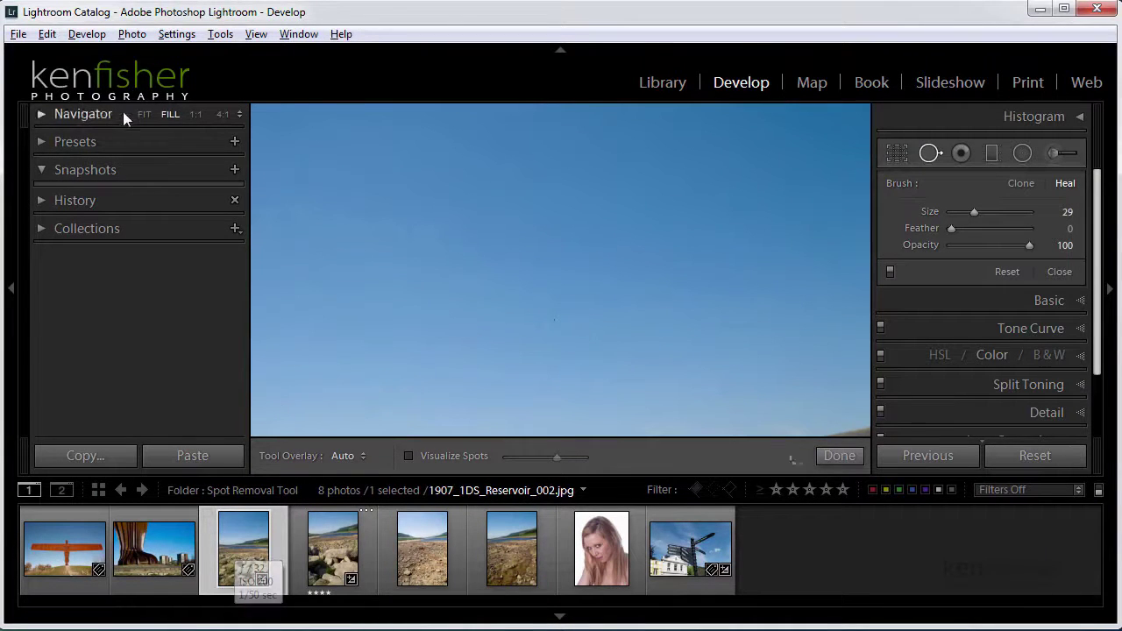
Step: Fit the view, then Shift-select filmstrip thumbnails Reservoir_002 through Reservoir_005 with Reservoir_002 leading
left_click(145, 115)
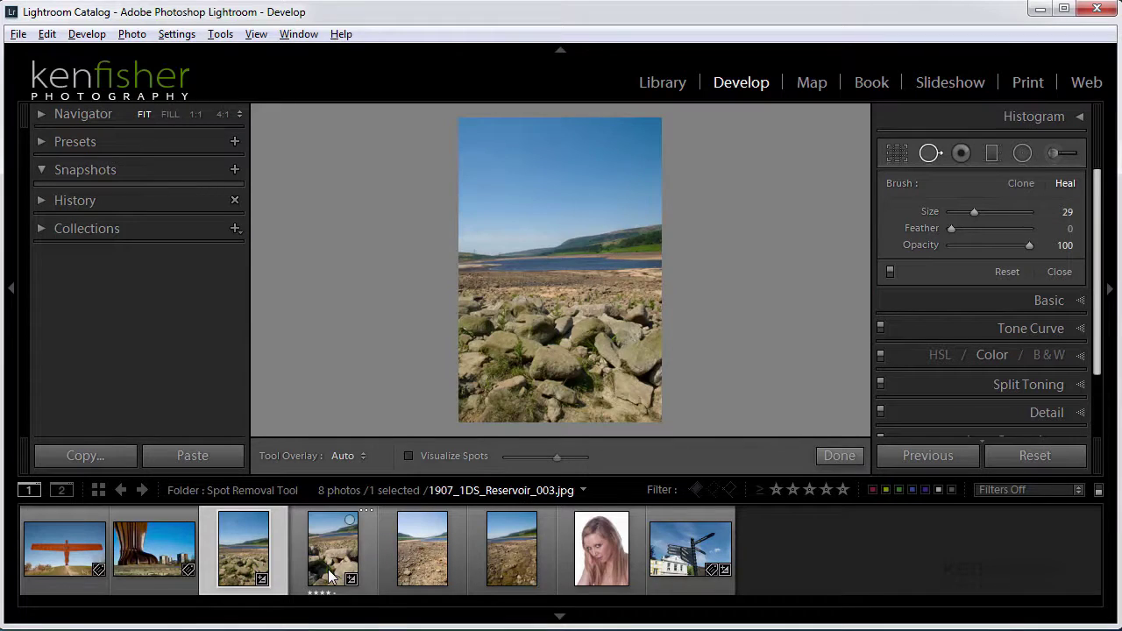
key("shift")
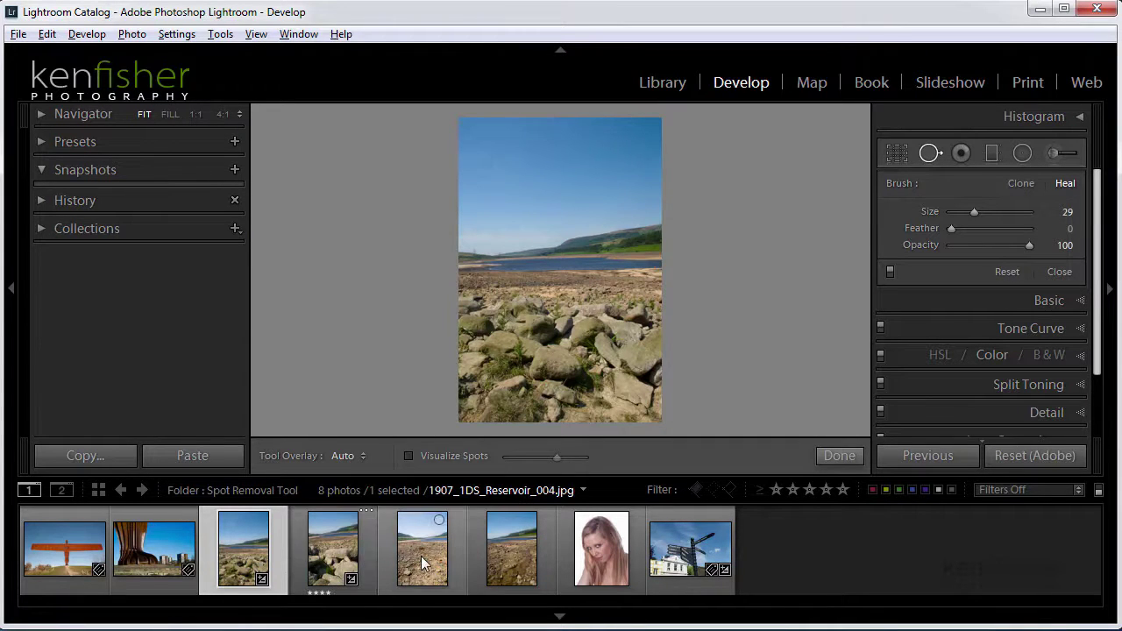
left_click(512, 555, "shift")
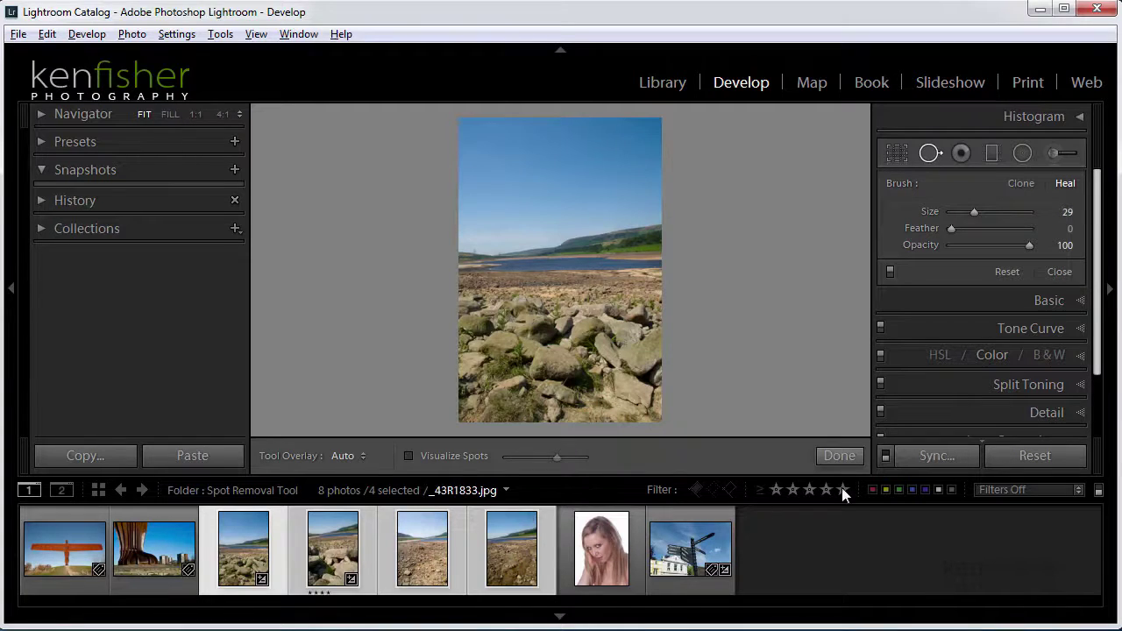
Step: Sync Reservoir_002's settings, Spot Removal included, to Reservoir_003 through Reservoir_005
left_click(936, 455)
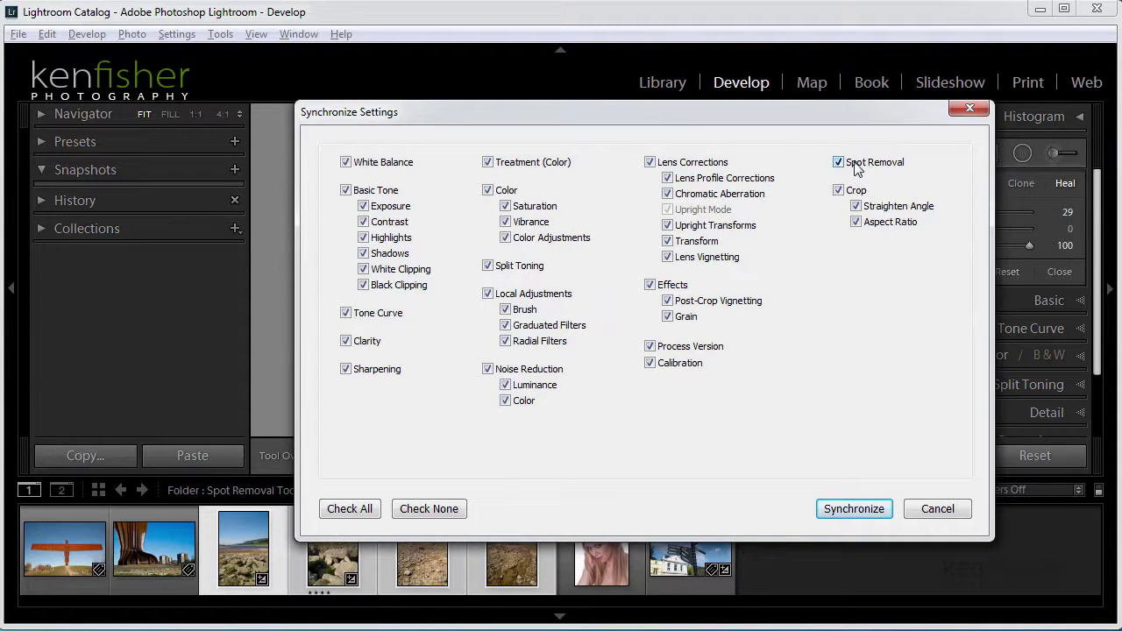
left_click(854, 513)
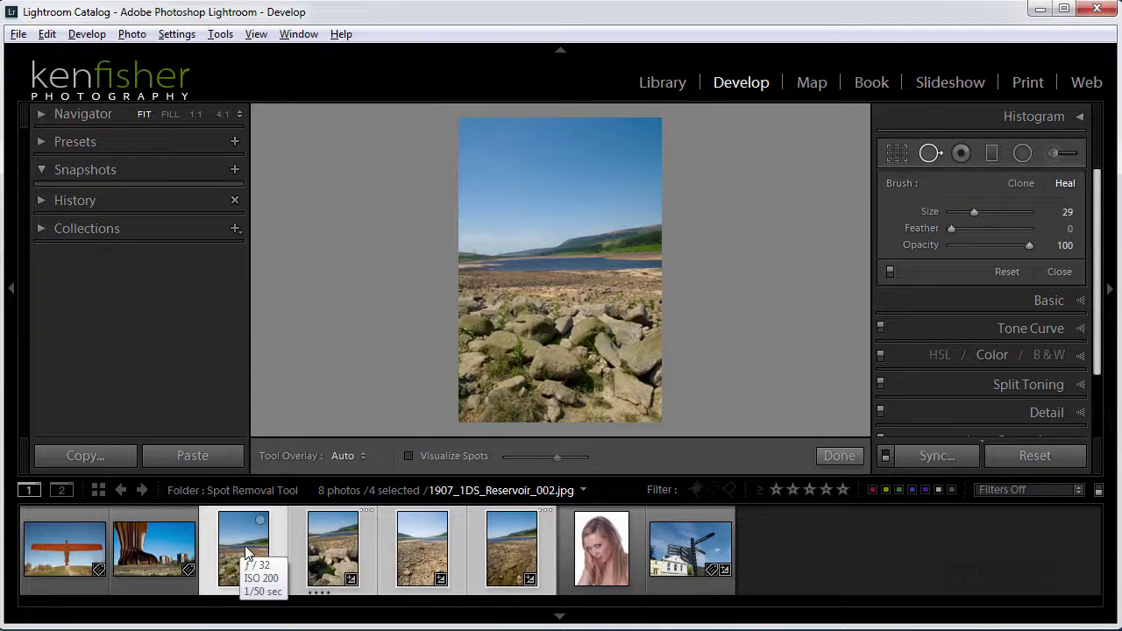
Step: Step through the three synchronized reservoir photos within the selection
left_click(323, 568)
left_click(428, 561)
left_click(523, 570)
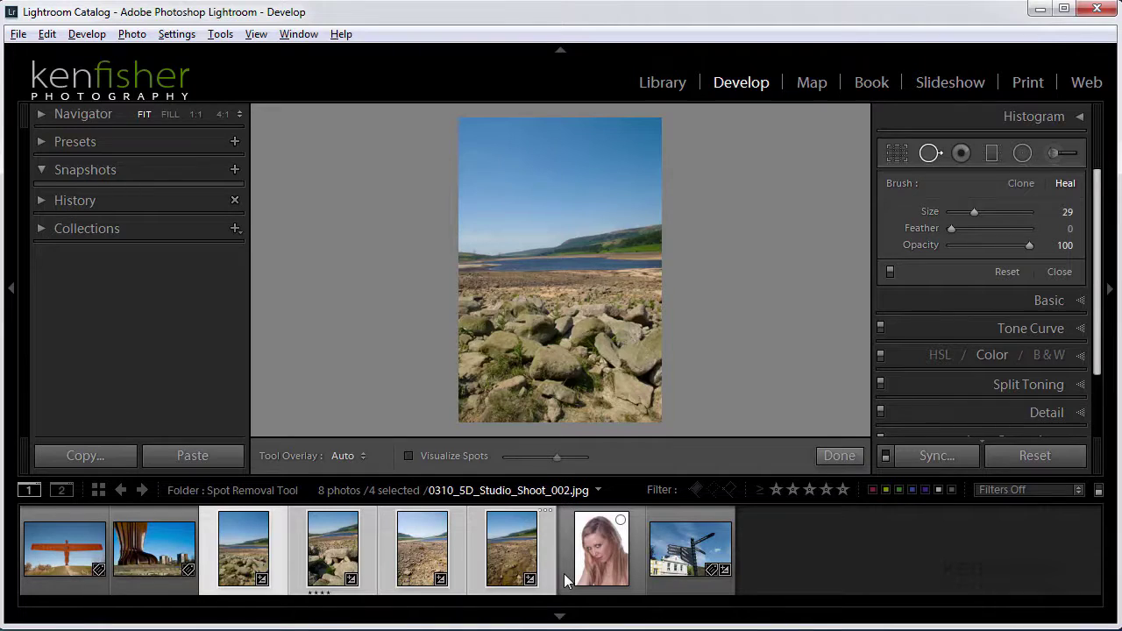
Step: Deselect all with Ctrl+D, then view Reservoir_003, 004 and 005 individually, ending on 005
key("ctrl")
key("ctrl+d")
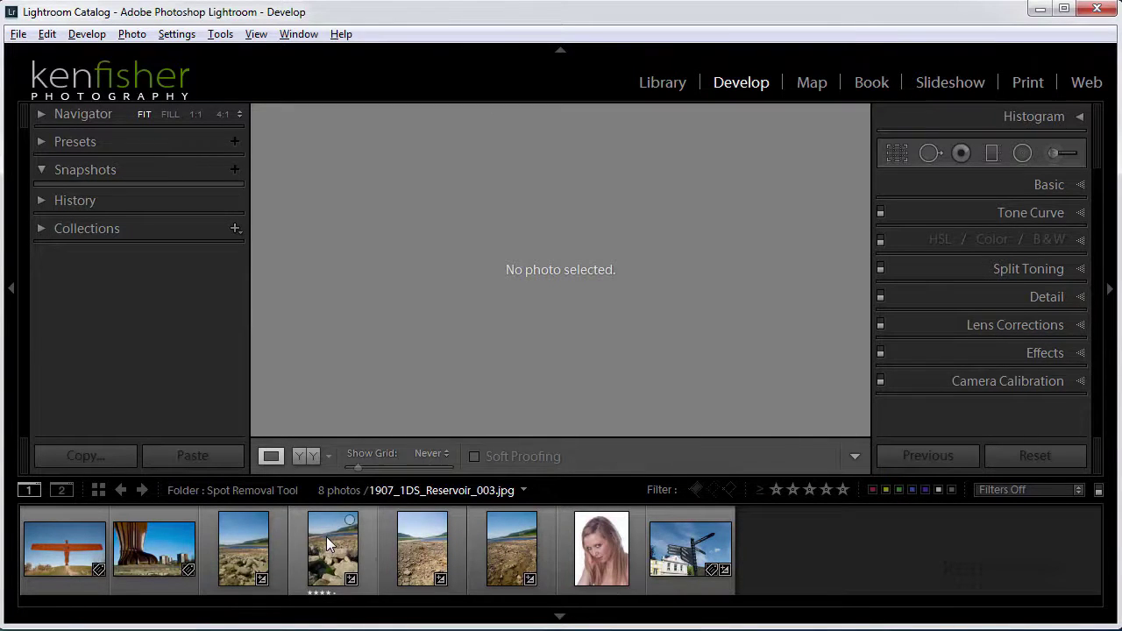
left_click(331, 544)
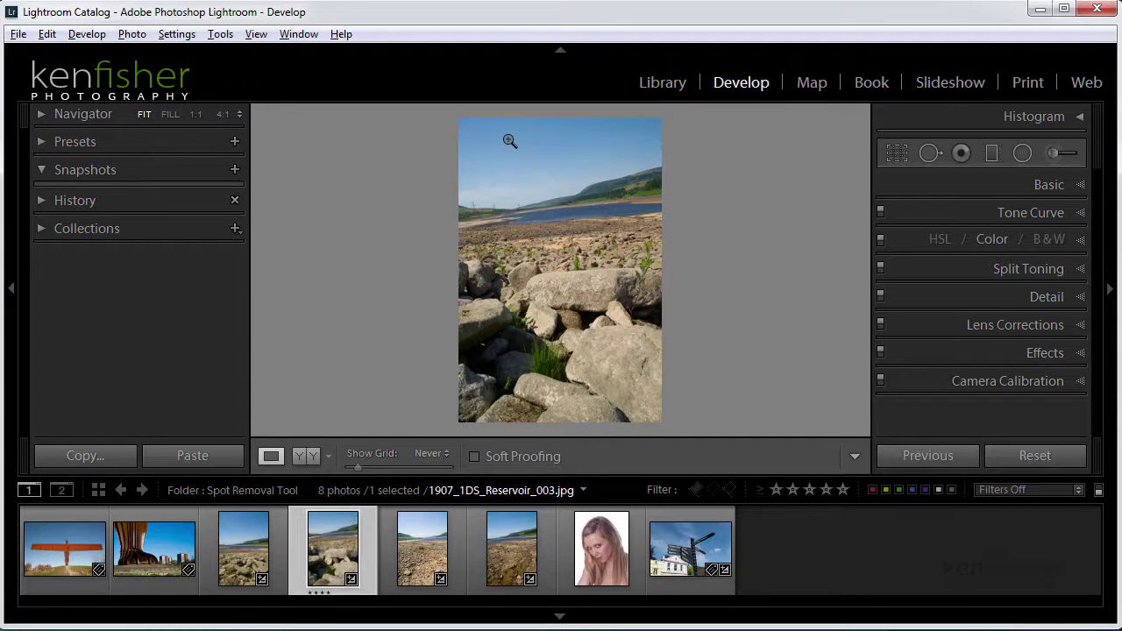
left_click(430, 545)
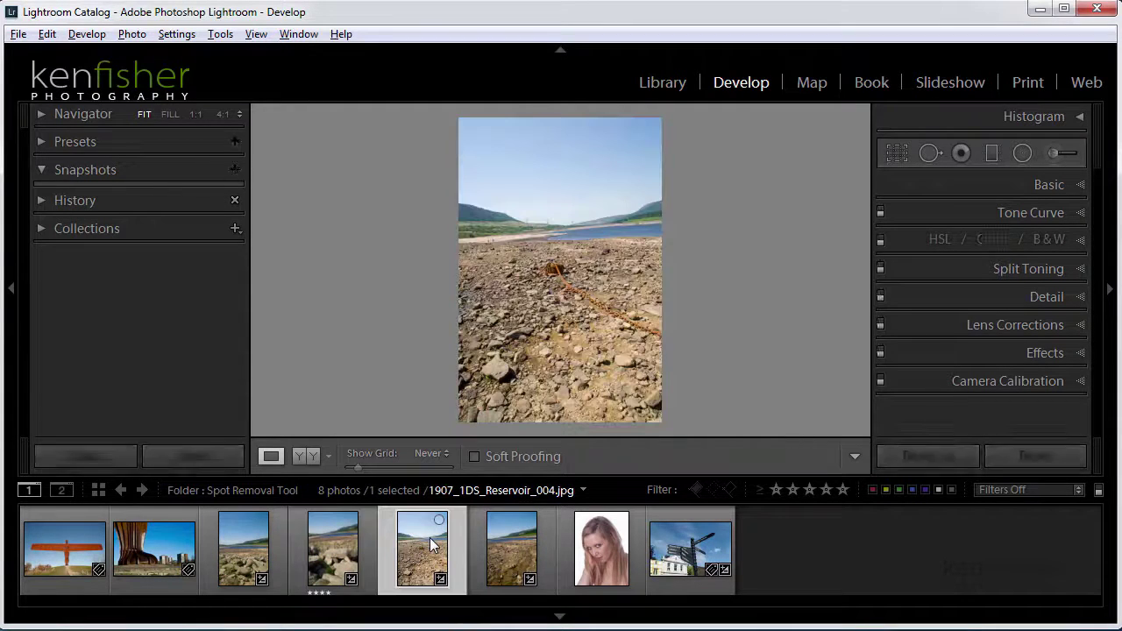
left_click(509, 550)
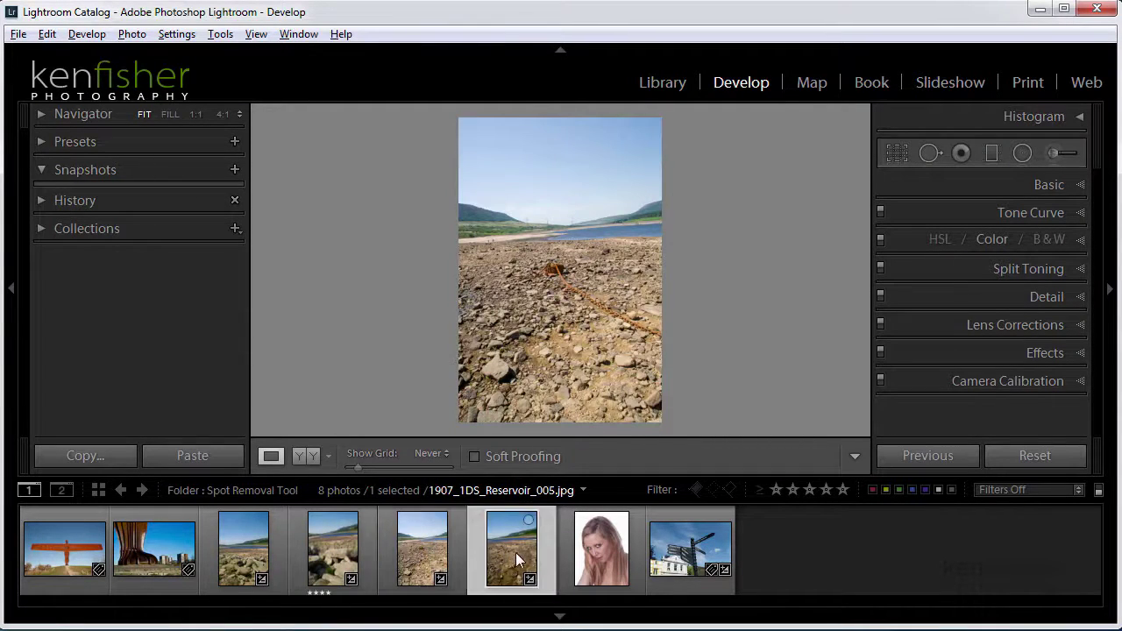